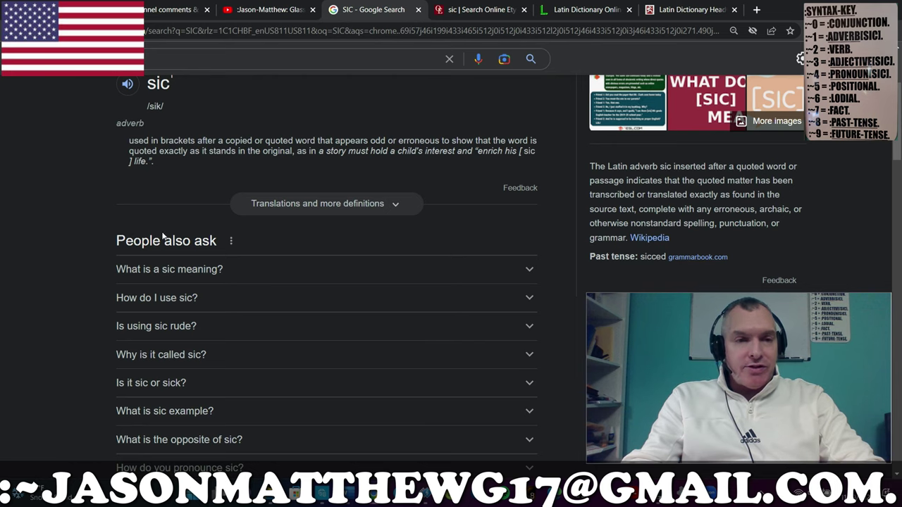
# Expand the extra translations and definitions for sic in the Google results
pyautogui.tripleClick(219, 241)
pyautogui.click(198, 209)
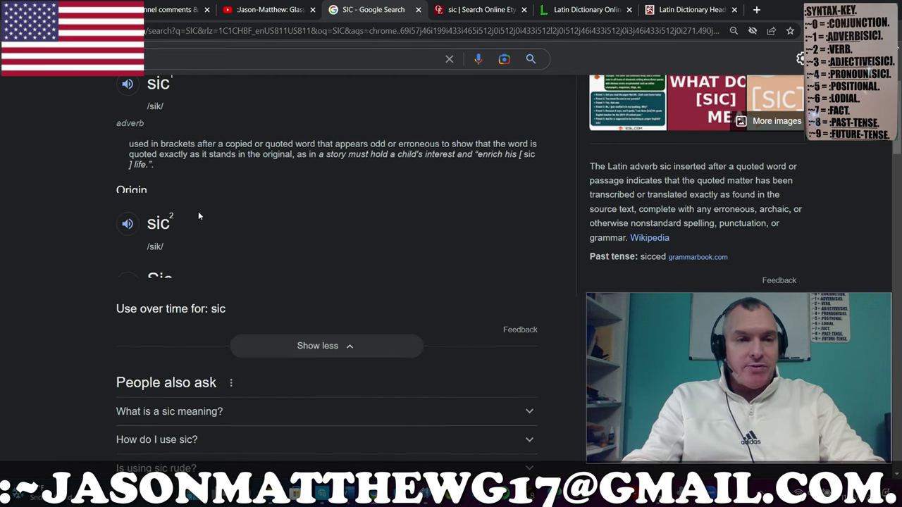
pyautogui.scroll(-3, 483, 215)
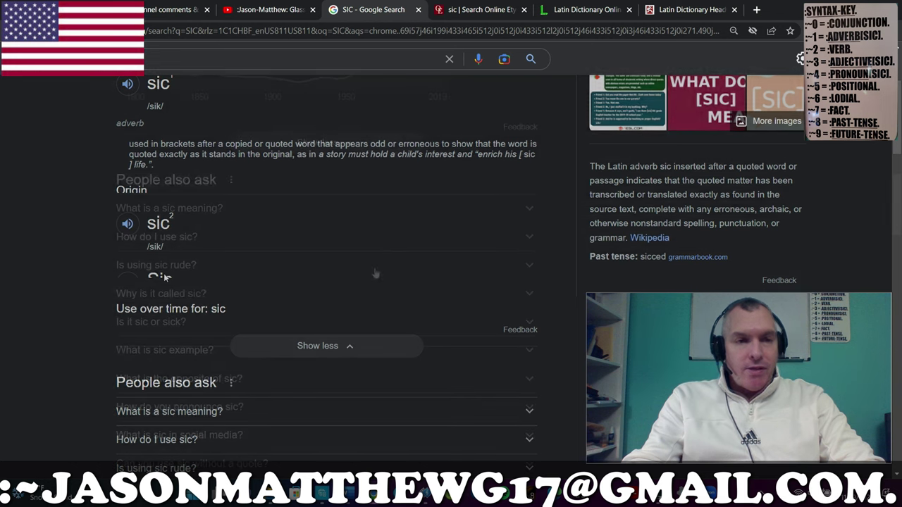
# Expand and read the 'What is a sic meaning?' and 'What is sic example?' answers
pyautogui.click(483, 211)
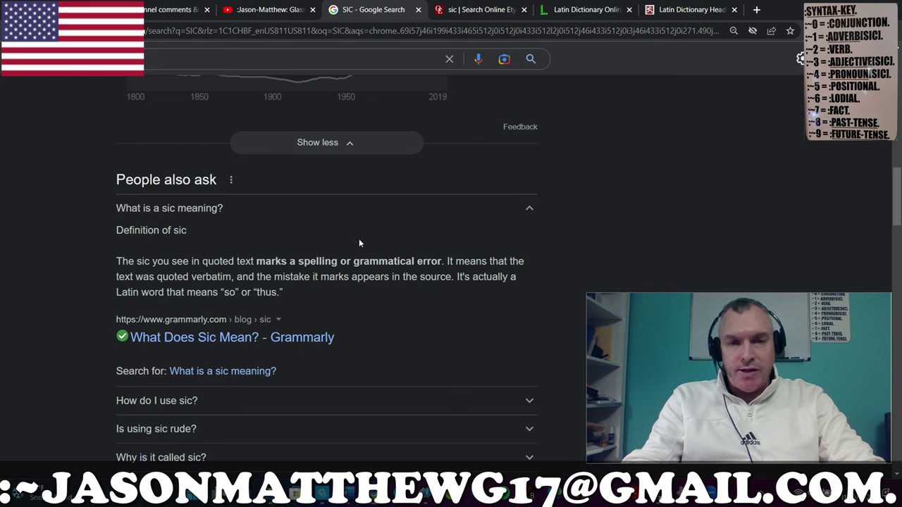
pyautogui.moveTo(258, 261); pyautogui.dragTo(452, 261)
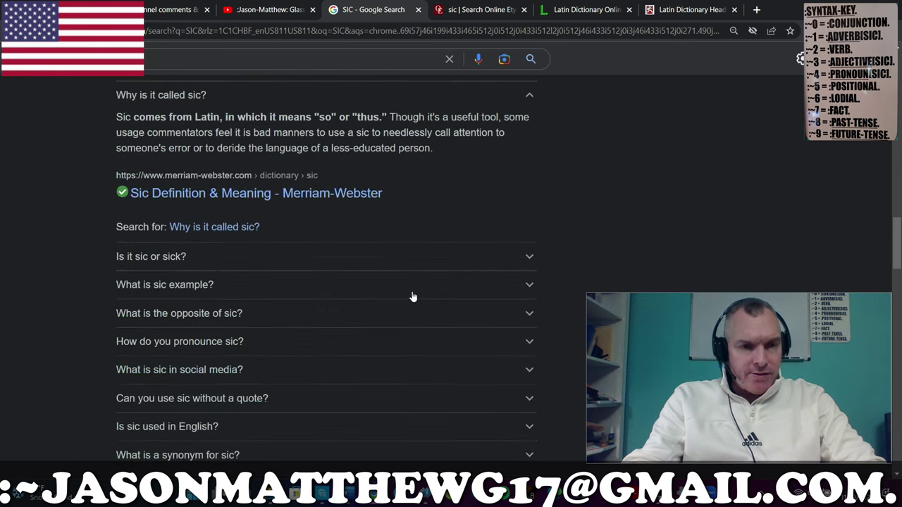
pyautogui.click(412, 294)
pyautogui.scroll(-1, 422, 324)
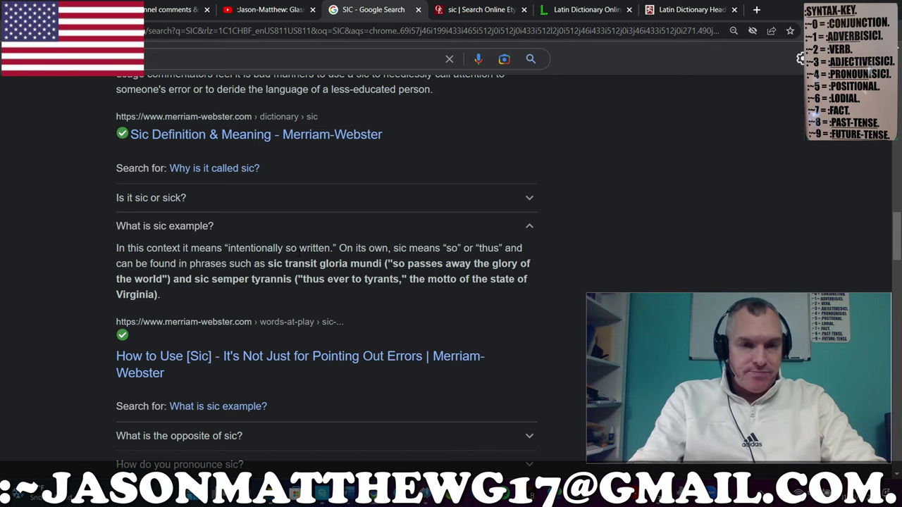
pyautogui.scroll(-3, 298, 261)
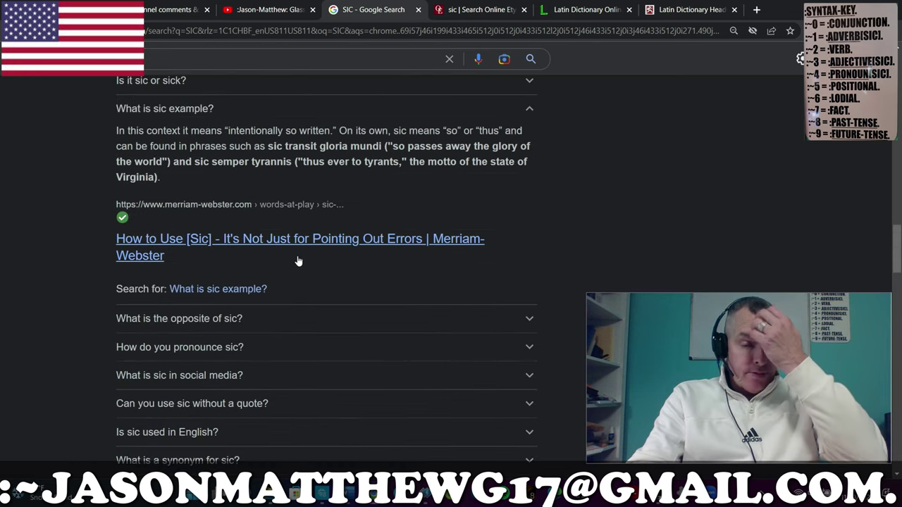
pyautogui.scroll(15, 298, 261)
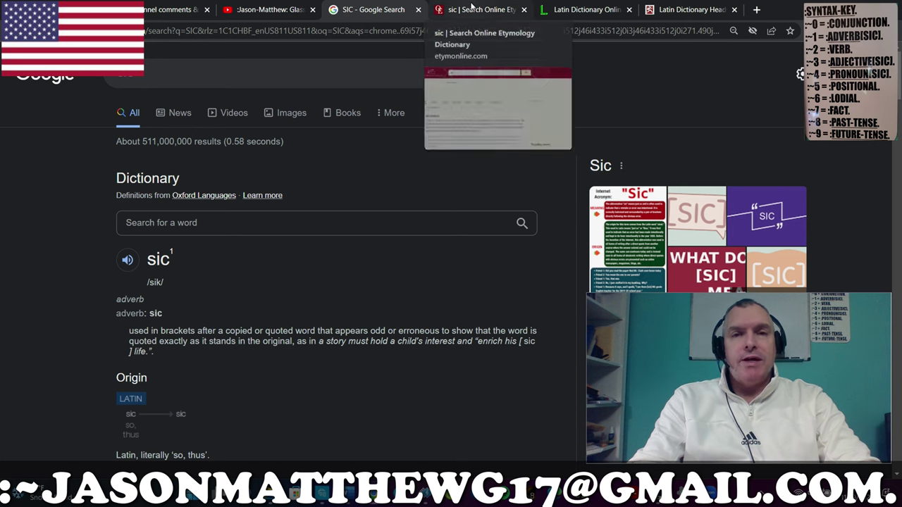
# Read the etymonline sic (adv.) entry, selecting its Proto-Indo-European root explanation
pyautogui.click(471, 9)
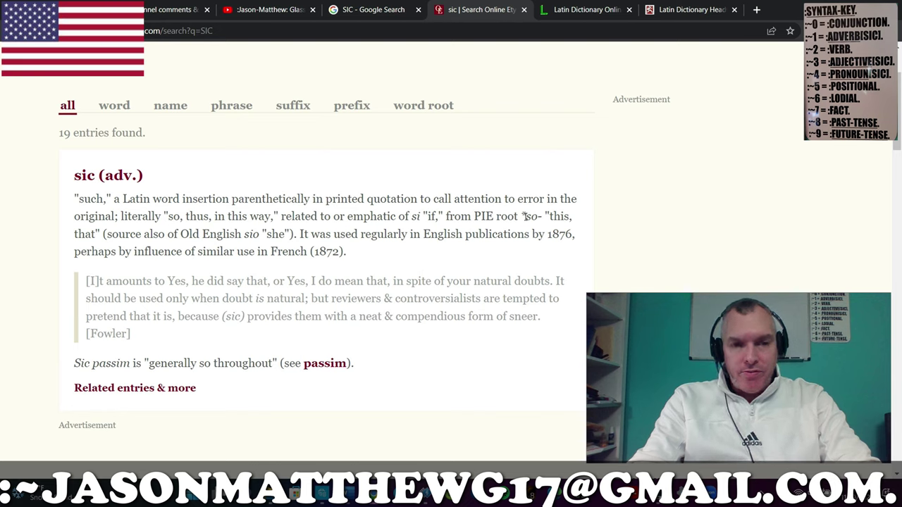
pyautogui.moveTo(521, 216); pyautogui.dragTo(320, 235)
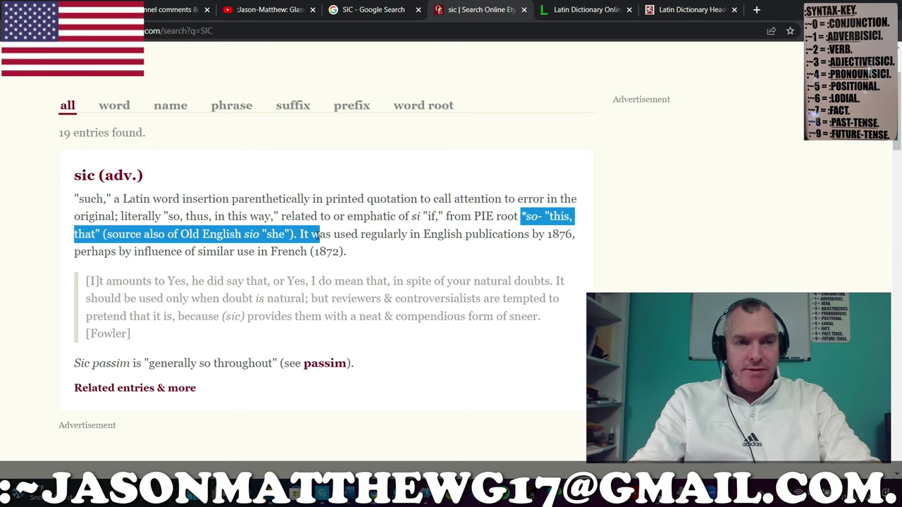
pyautogui.click(374, 234)
pyautogui.scroll(-1, 403, 259)
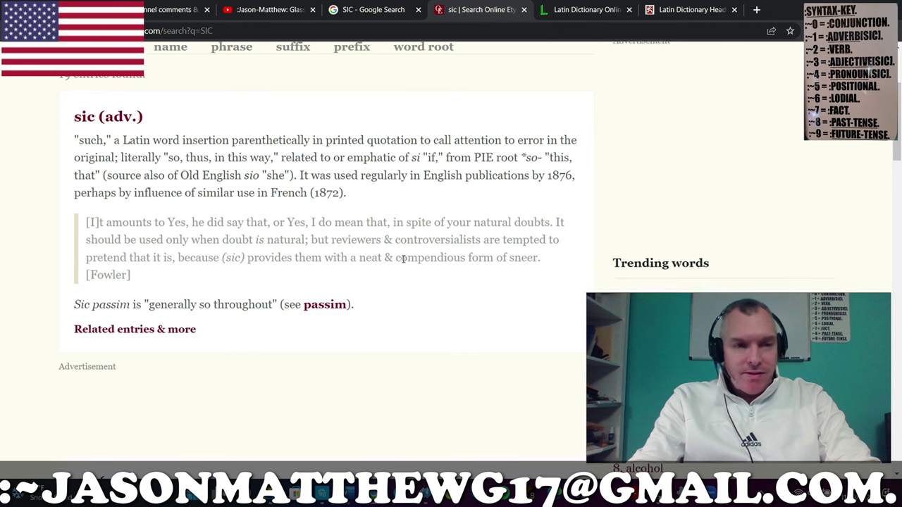
pyautogui.scroll(2, 403, 260)
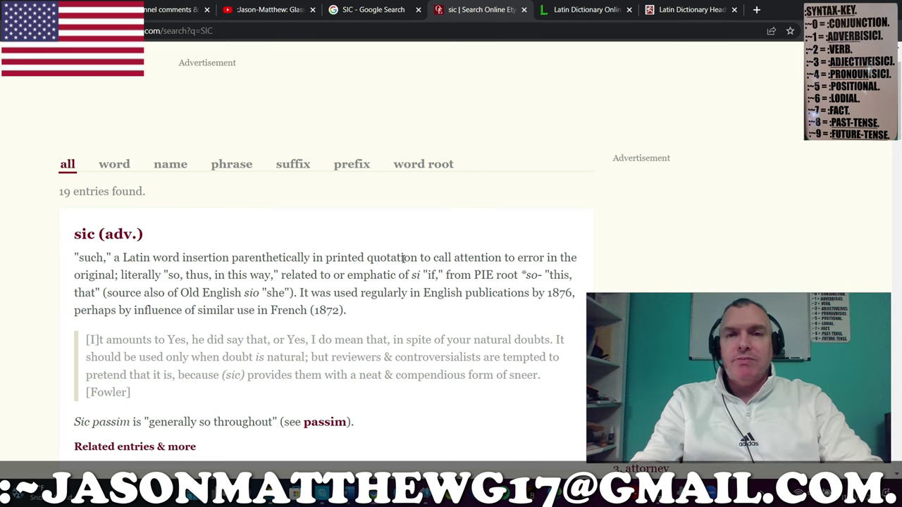
pyautogui.click(551, 7)
# Select the Perseus definition of SIC meaning 'thus, in this way'
pyautogui.scroll(-3, 451, 148)
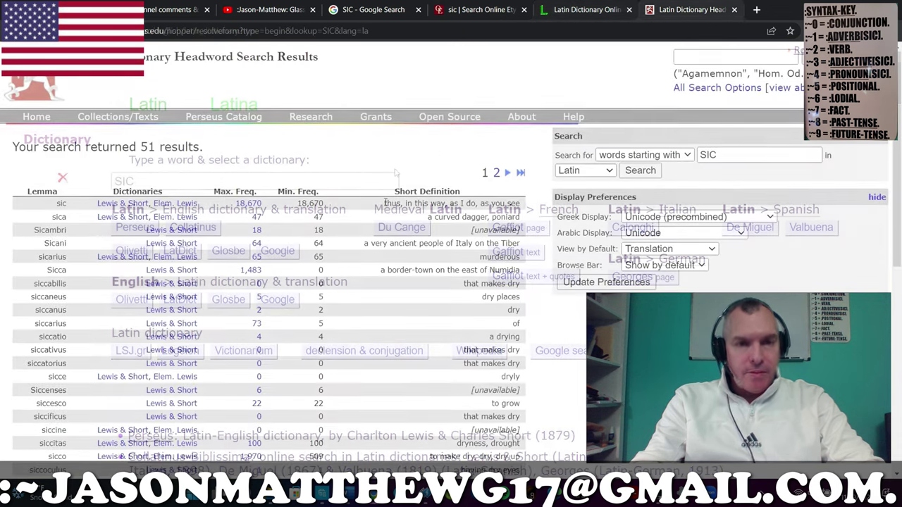
pyautogui.moveTo(384, 203); pyautogui.dragTo(525, 205)
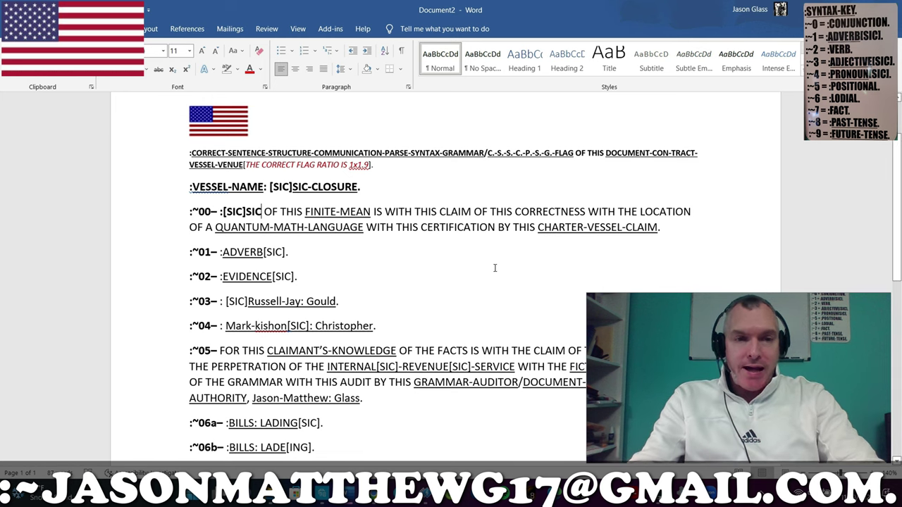
# Select the ADVERB[SIC] entry on line ~01 and EVIDENCE[SIC] on line ~02
pyautogui.scroll(-1, 408, 256)
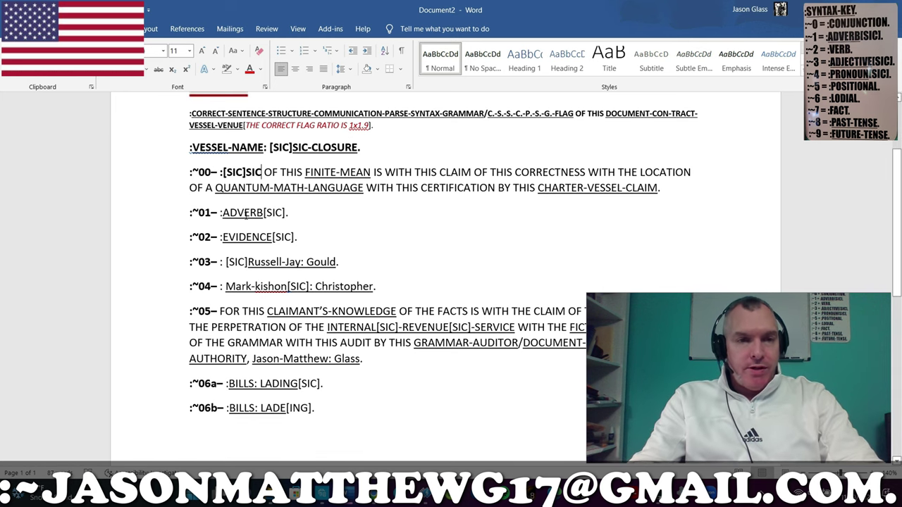
pyautogui.moveTo(219, 212); pyautogui.dragTo(300, 215)
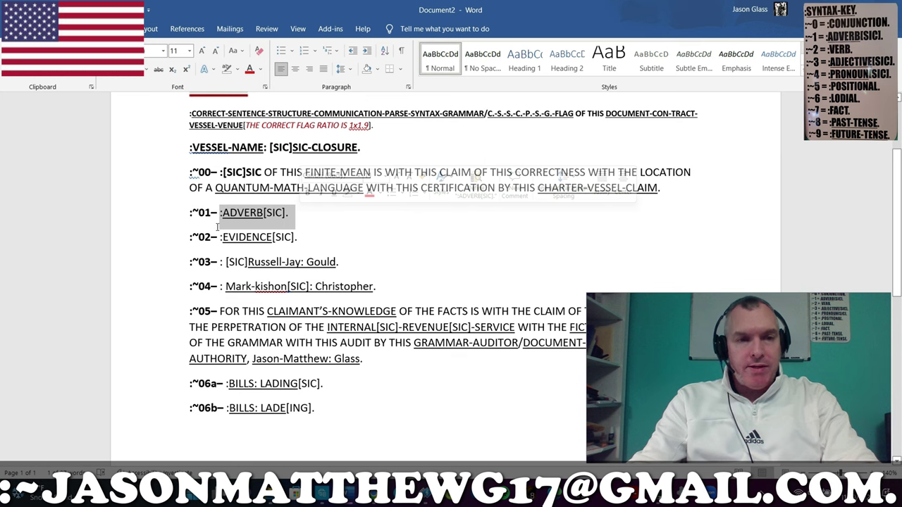
pyautogui.click(283, 218)
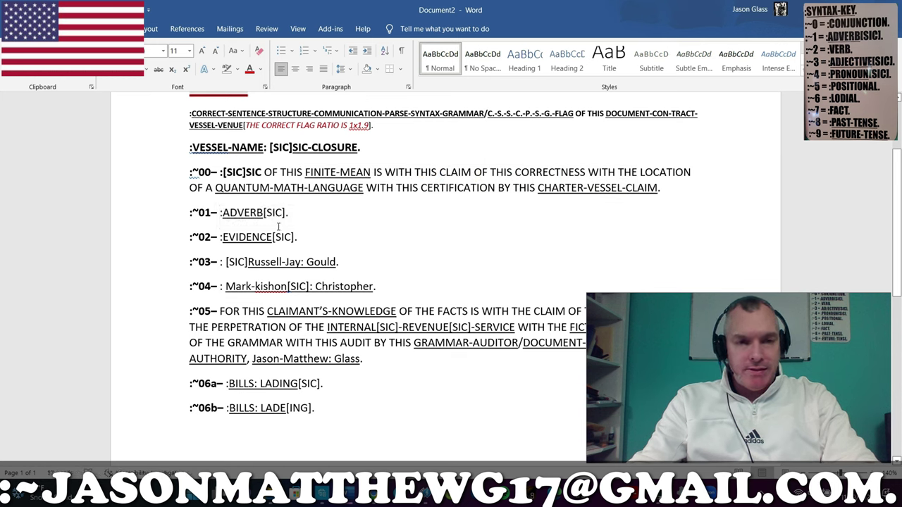
pyautogui.moveTo(265, 241); pyautogui.dragTo(235, 241)
pyautogui.moveTo(297, 241); pyautogui.dragTo(223, 241)
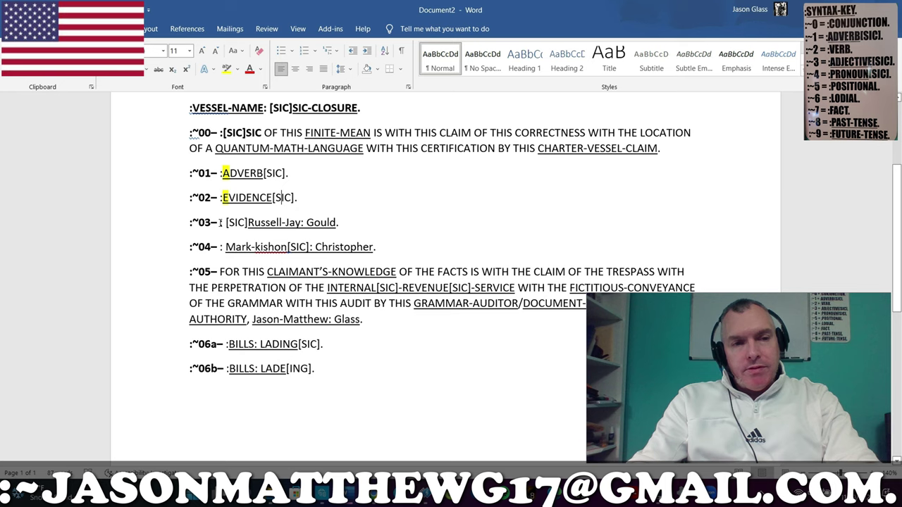
# Highlight the colon opening line ~03 yellow
pyautogui.moveTo(220, 223); pyautogui.dragTo(262, 222)
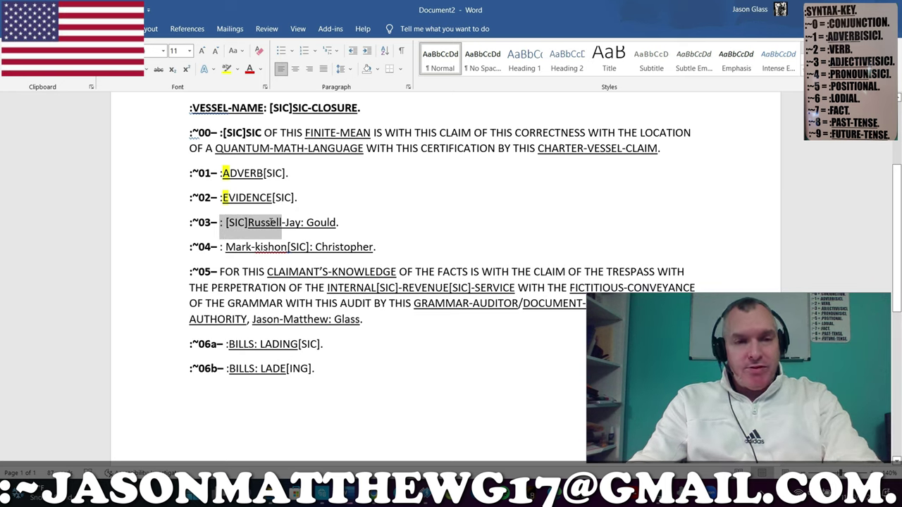
pyautogui.moveTo(221, 223); pyautogui.dragTo(337, 223)
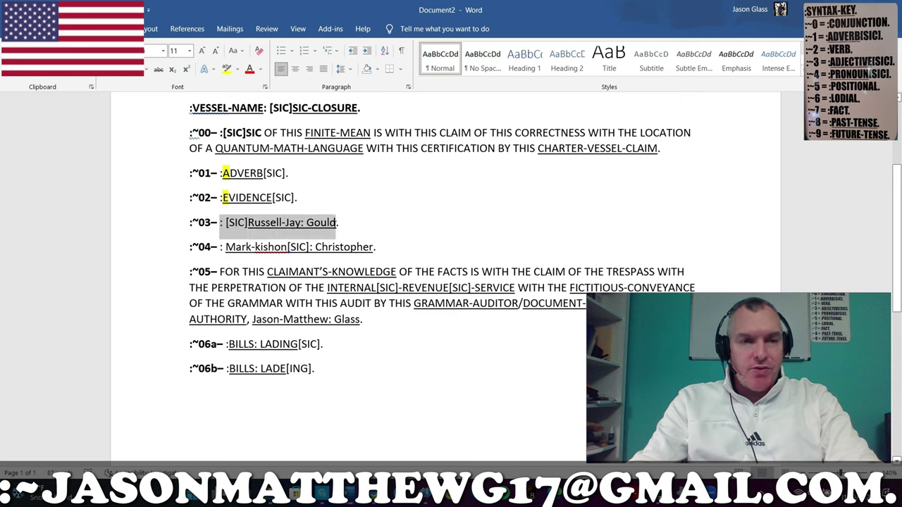
pyautogui.click(287, 230)
pyautogui.click(223, 224)
pyautogui.click(224, 224)
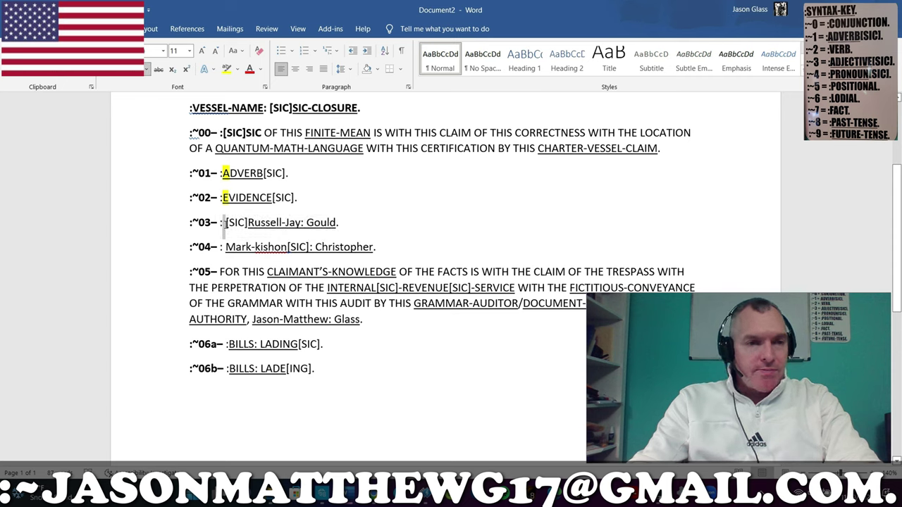
pyautogui.moveTo(224, 224); pyautogui.dragTo(247, 224)
pyautogui.click(285, 229)
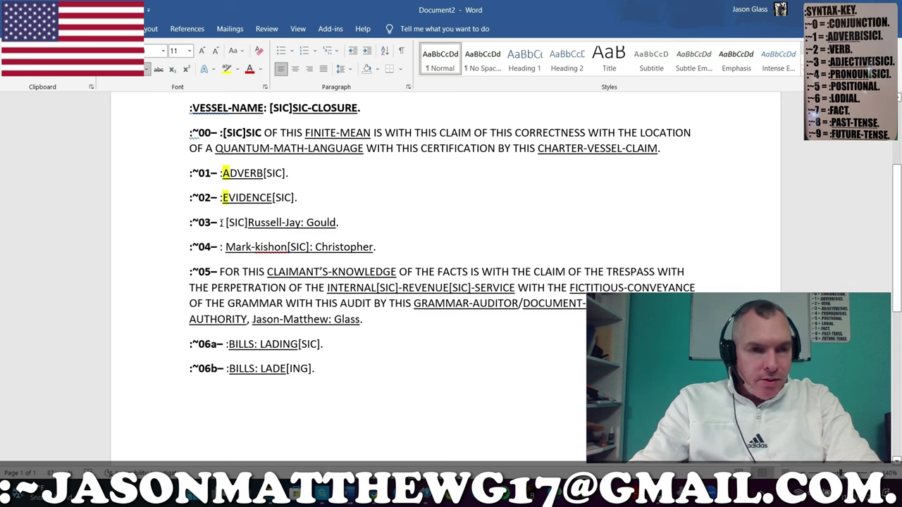
pyautogui.moveTo(221, 222); pyautogui.dragTo(227, 224)
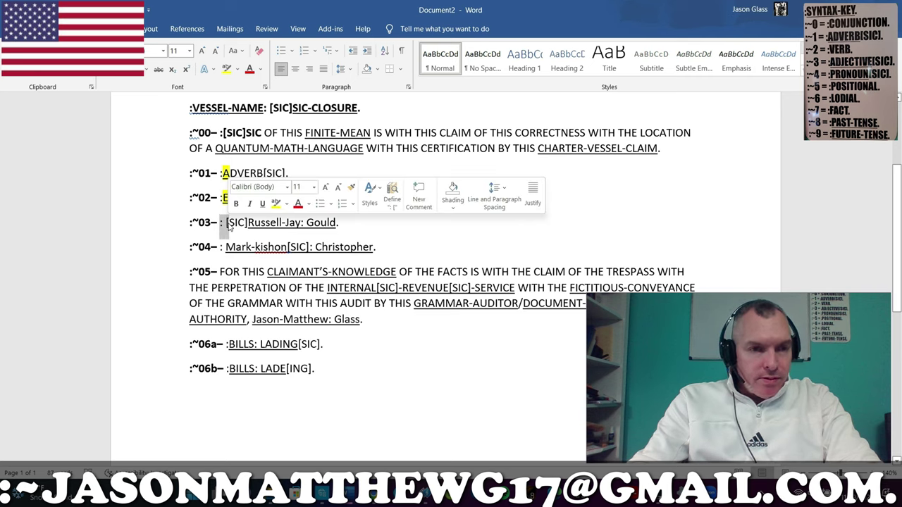
pyautogui.click(275, 204)
pyautogui.click(286, 224)
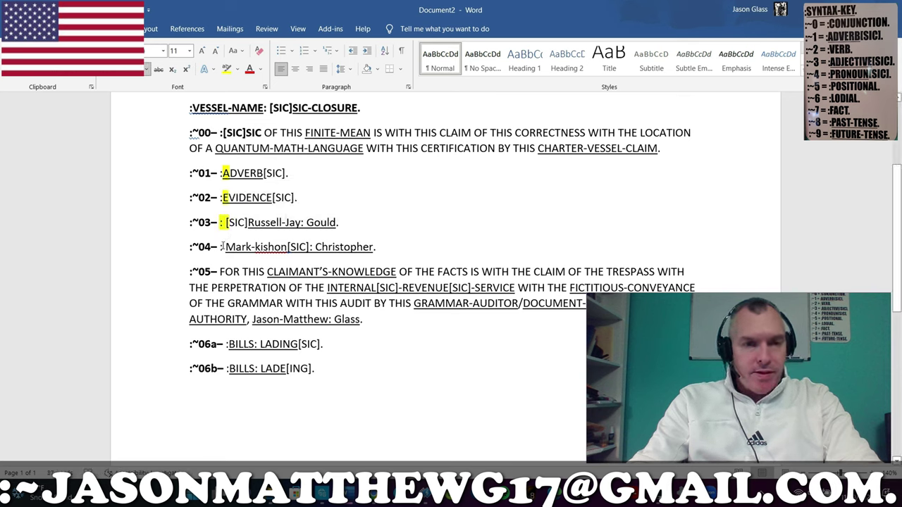
# Insert [SIC] before the name on line ~04 and highlight its opening colon yellow
pyautogui.doubleClick(223, 246)
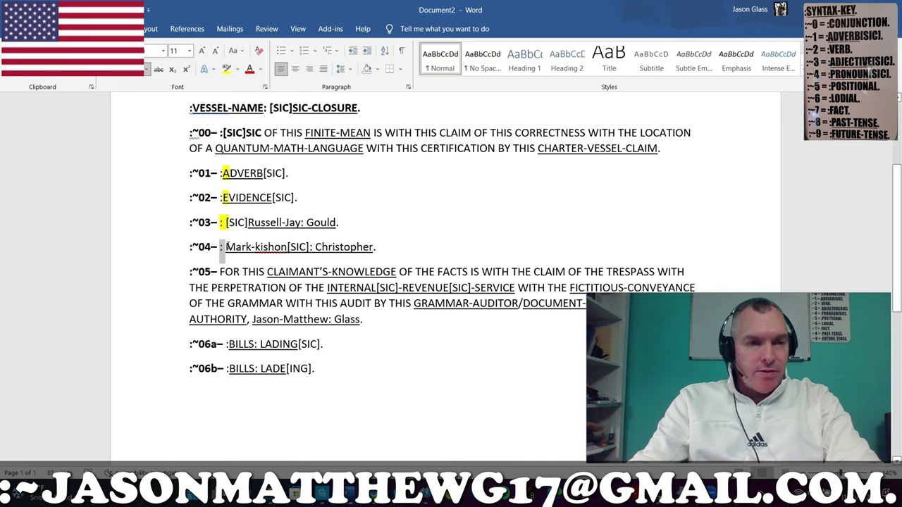
pyautogui.click(227, 246)
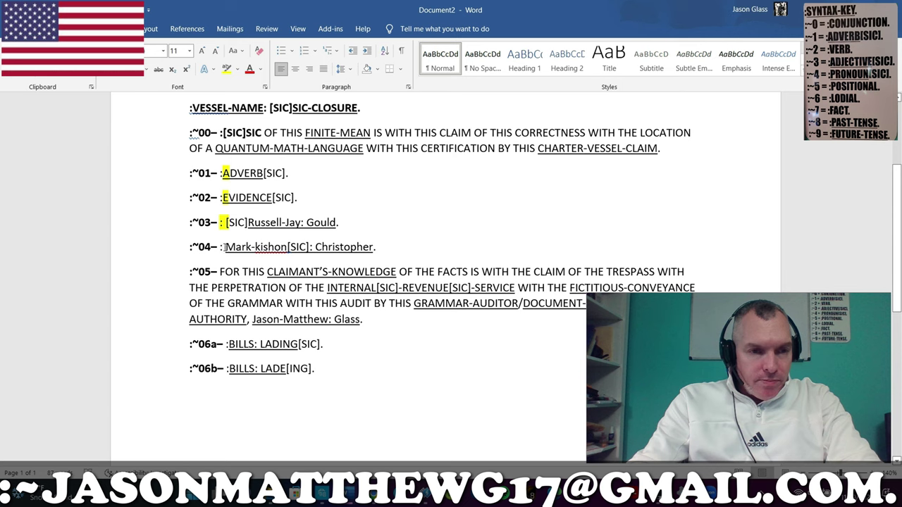
pyautogui.write('[SIC]')
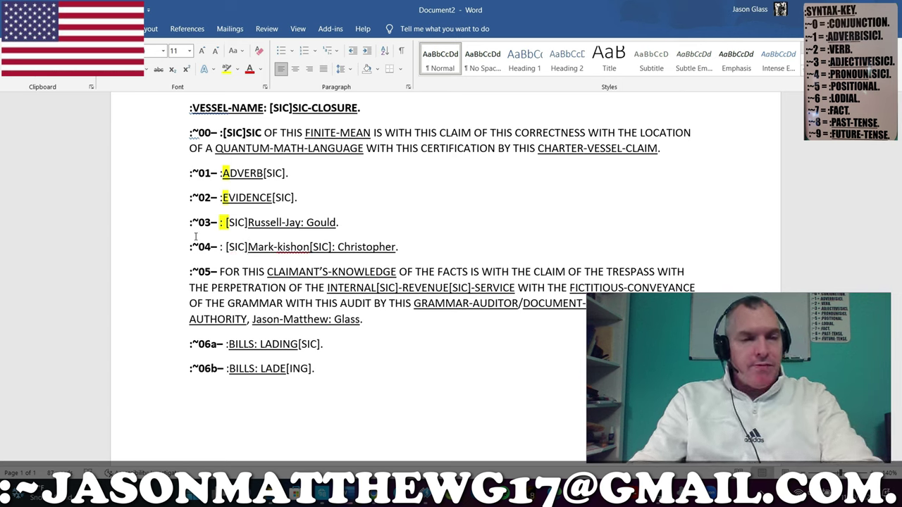
pyautogui.moveTo(219, 247); pyautogui.dragTo(226, 250)
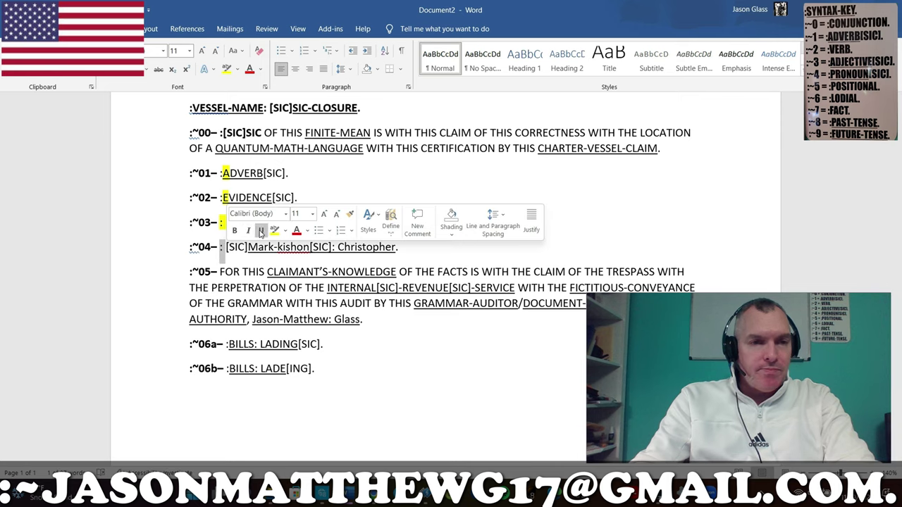
pyautogui.click(276, 229)
pyautogui.click(287, 263)
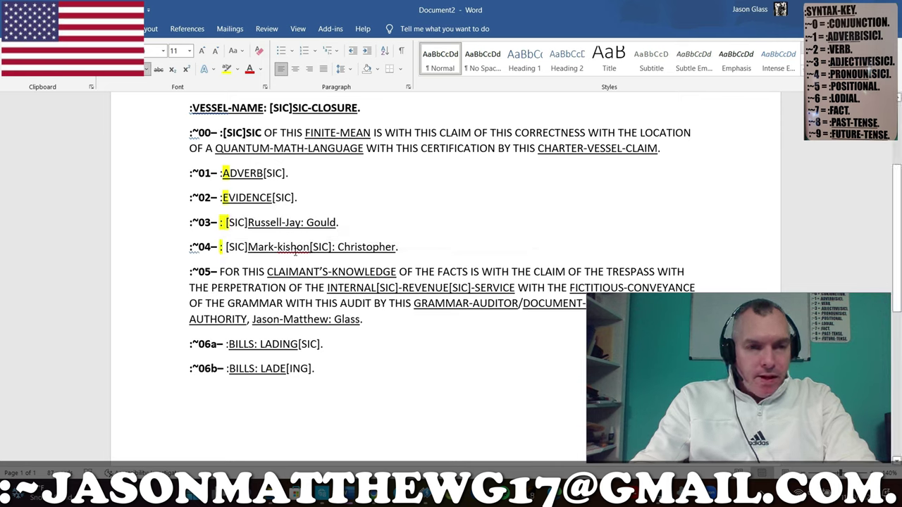
# Highlight the letter k after the hyphen in the line ~04 name yellow
pyautogui.moveTo(277, 247); pyautogui.dragTo(284, 248)
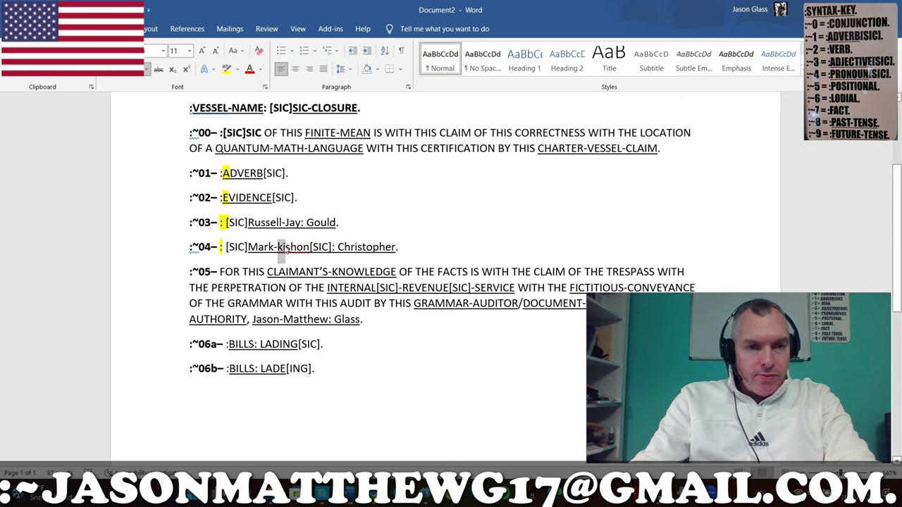
pyautogui.click(332, 226)
pyautogui.click(332, 272)
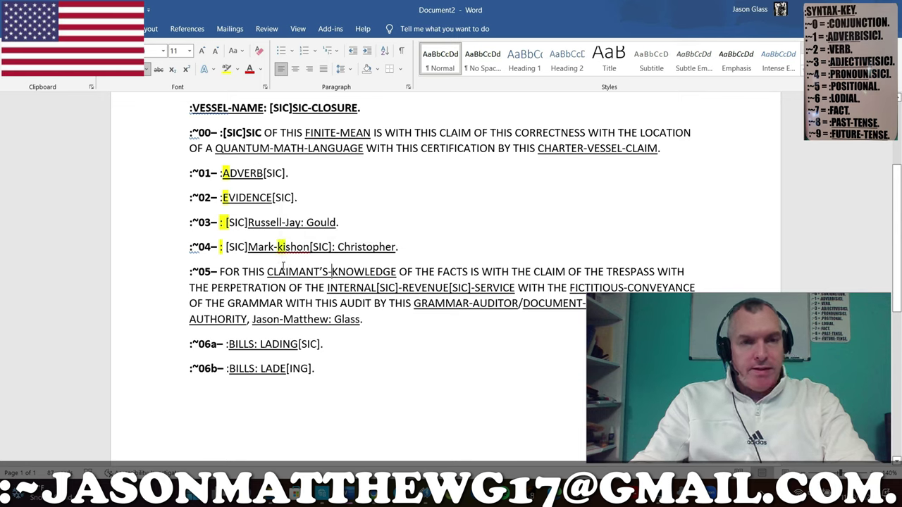
pyautogui.moveTo(310, 248); pyautogui.dragTo(336, 248)
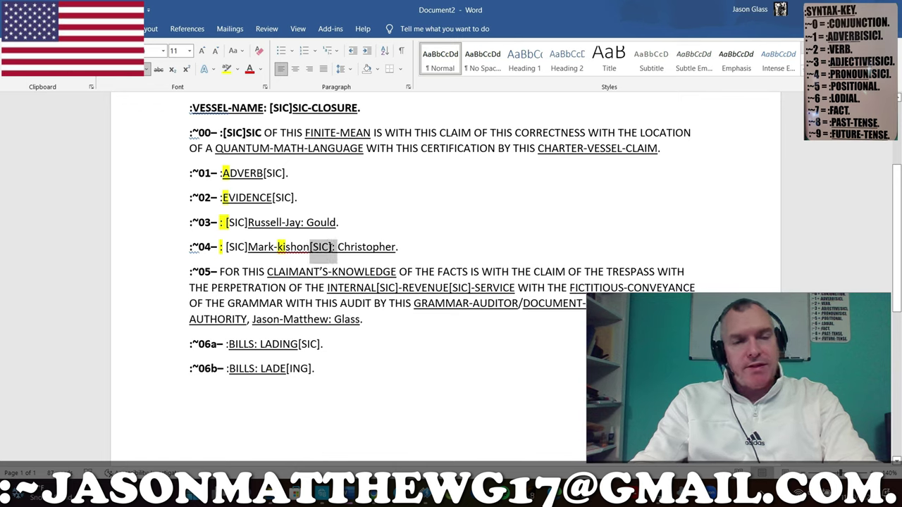
pyautogui.click(283, 248)
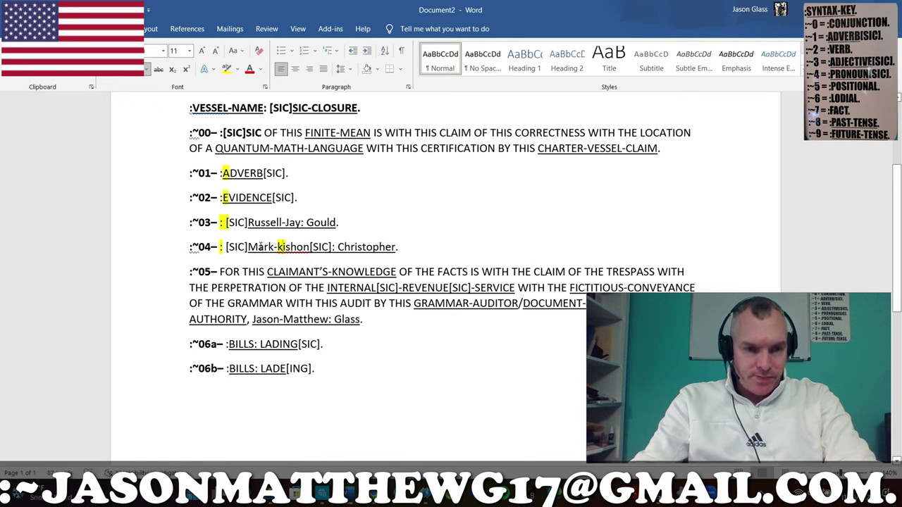
pyautogui.moveTo(248, 248); pyautogui.dragTo(311, 248)
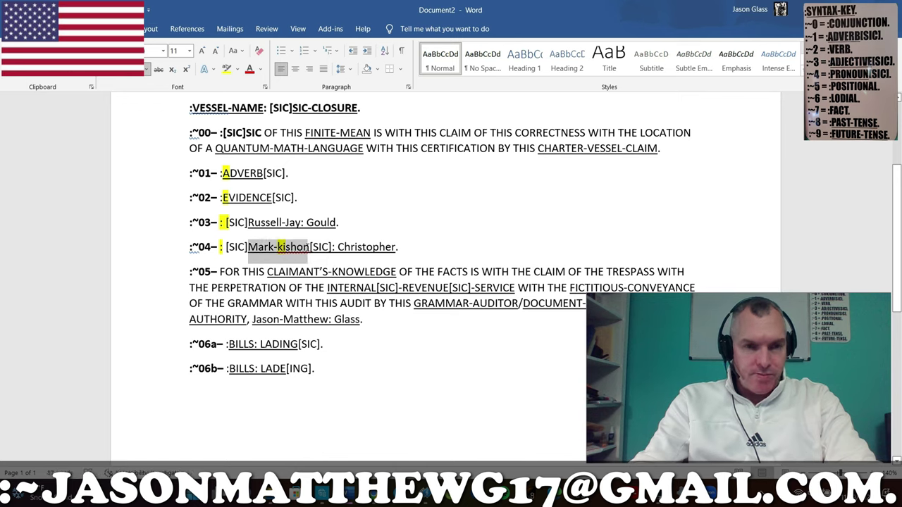
pyautogui.click(364, 271)
pyautogui.scroll(-1, 364, 271)
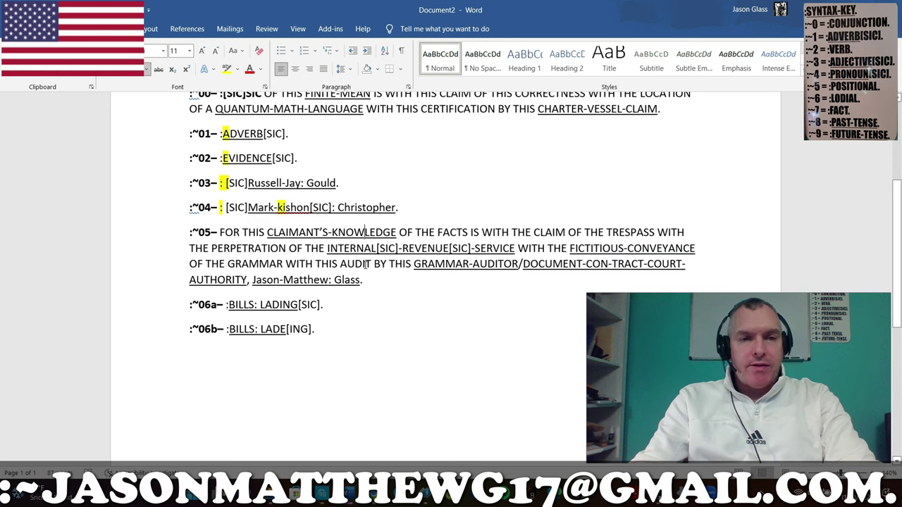
# Apply yellow highlight to INTERNAL's I and REVENUE's RE in clause :~05–
pyautogui.scroll(-1, 364, 259)
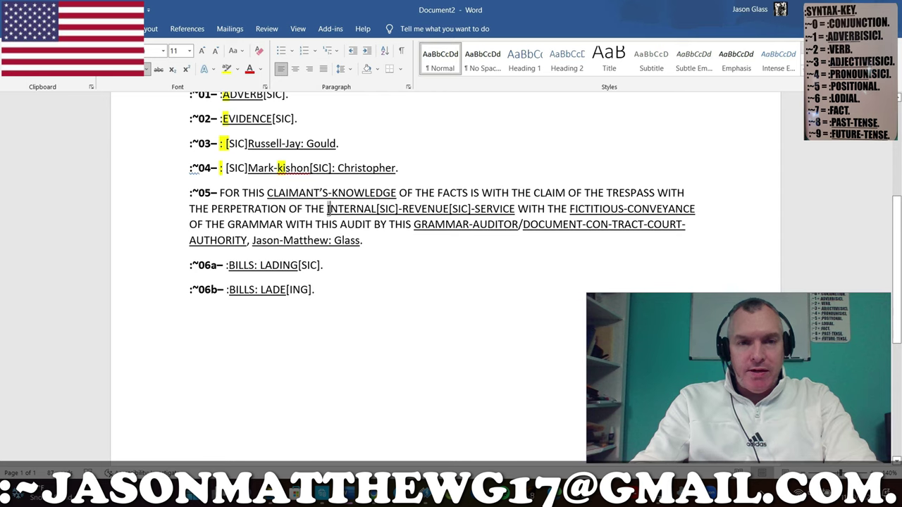
pyautogui.moveTo(327, 209); pyautogui.dragTo(332, 209)
pyautogui.click(372, 191)
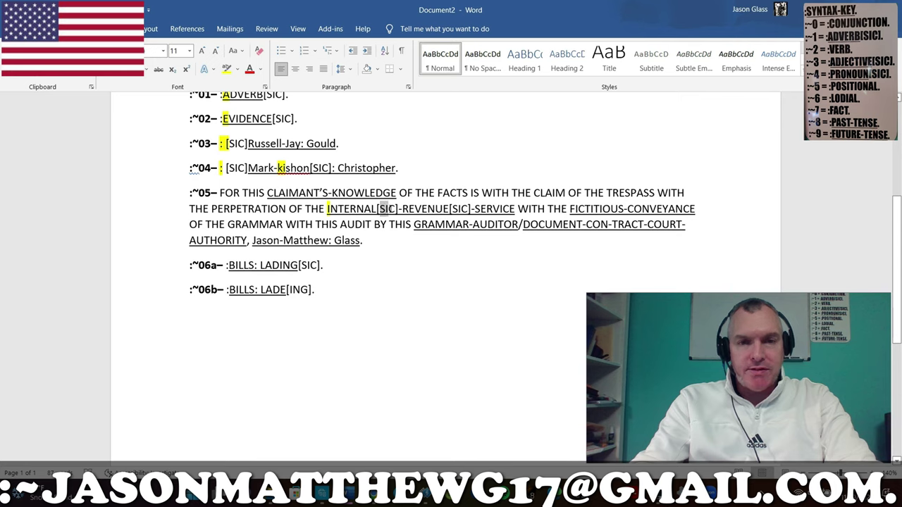
pyautogui.click(411, 224)
pyautogui.moveTo(402, 209); pyautogui.dragTo(416, 209)
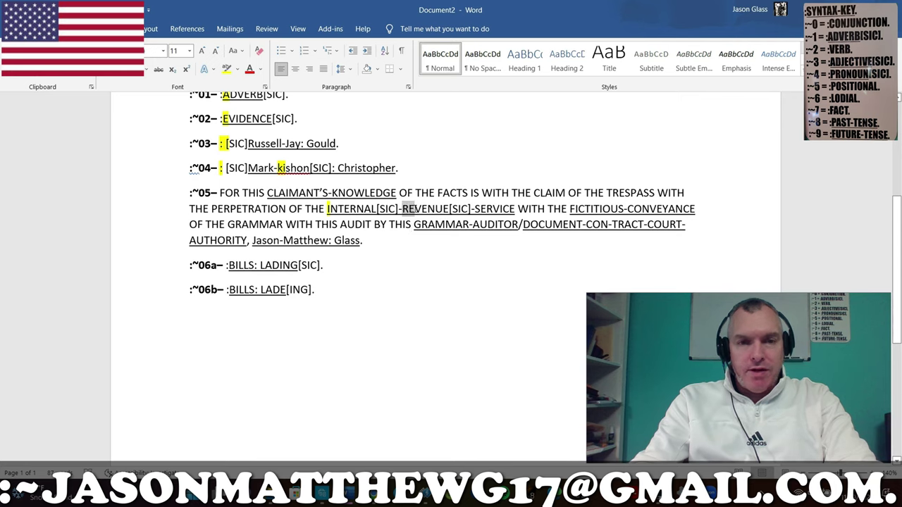
pyautogui.click(459, 188)
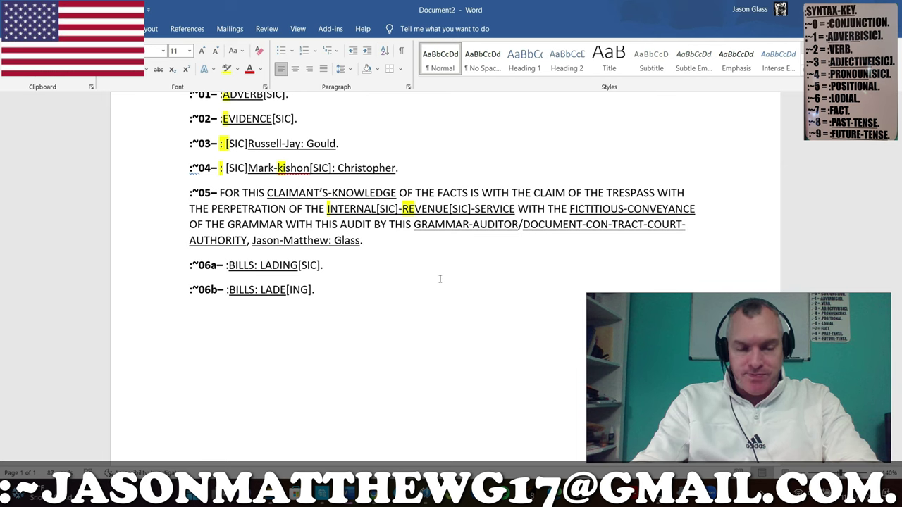
pyautogui.scroll(-1, 313, 275)
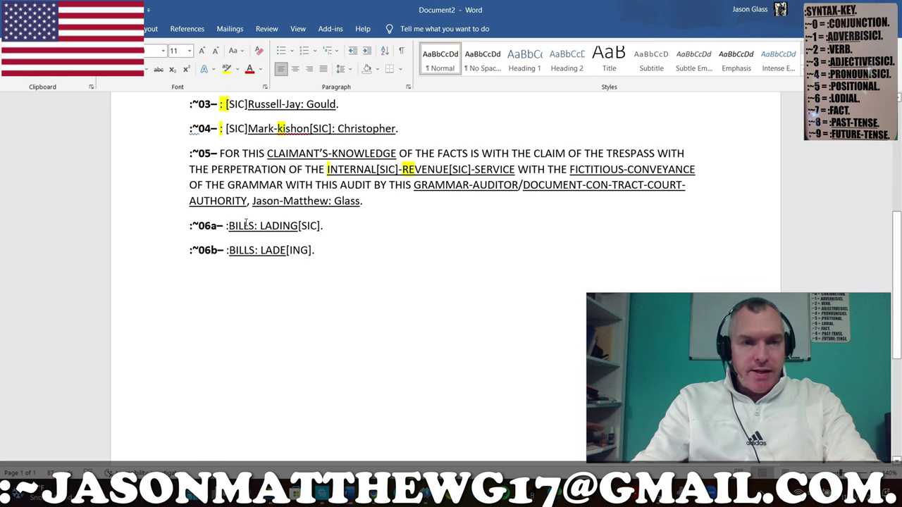
# Highlight the ING at the end of LADING on line 06a yellow
pyautogui.moveTo(235, 237); pyautogui.dragTo(284, 226)
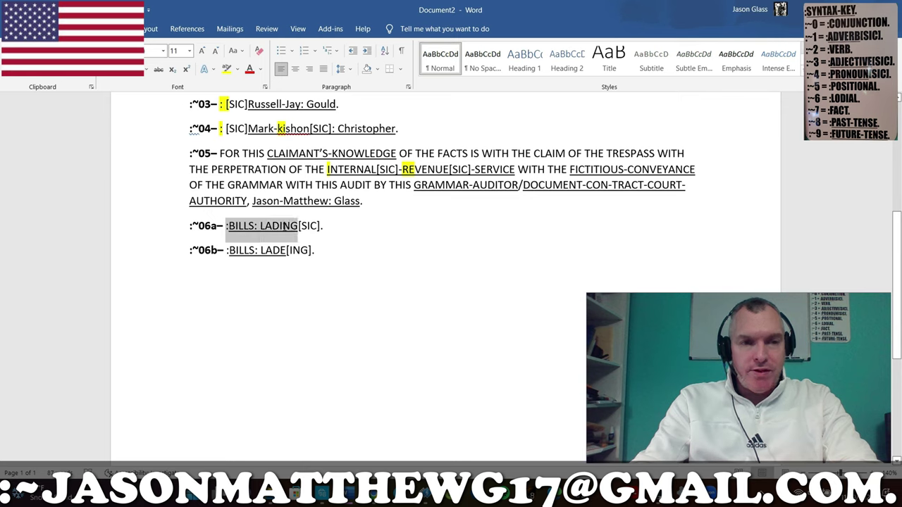
pyautogui.click(283, 224)
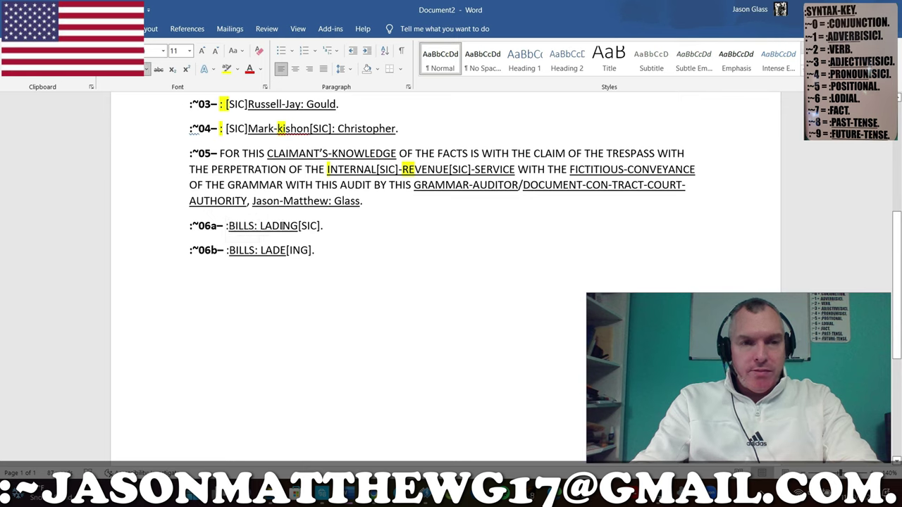
pyautogui.moveTo(282, 225); pyautogui.dragTo(299, 227)
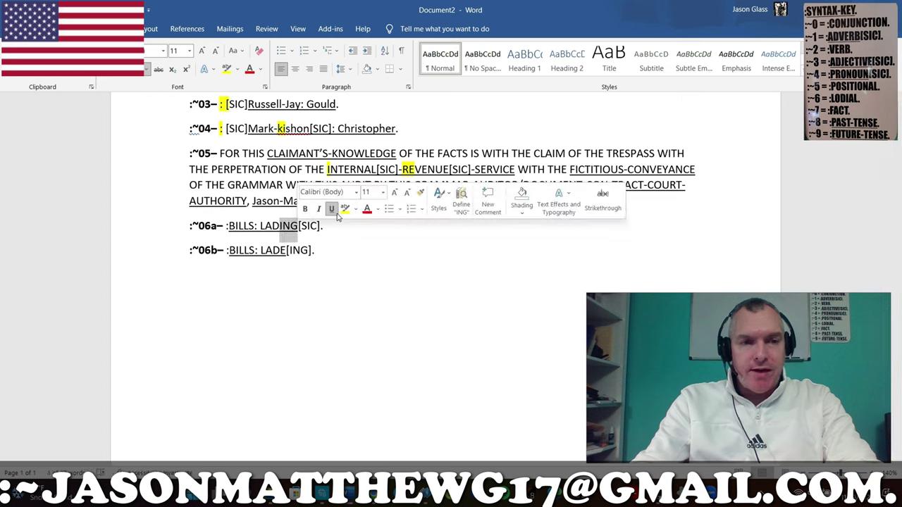
pyautogui.click(345, 209)
pyautogui.click(388, 254)
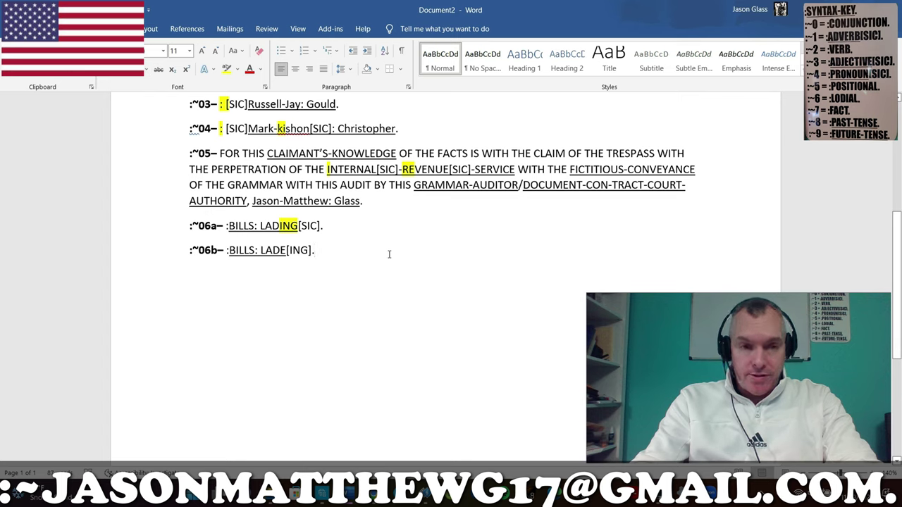
# Select the [SIC]. ending line 06a and the 06b line to compare them
pyautogui.doubleClick(323, 226)
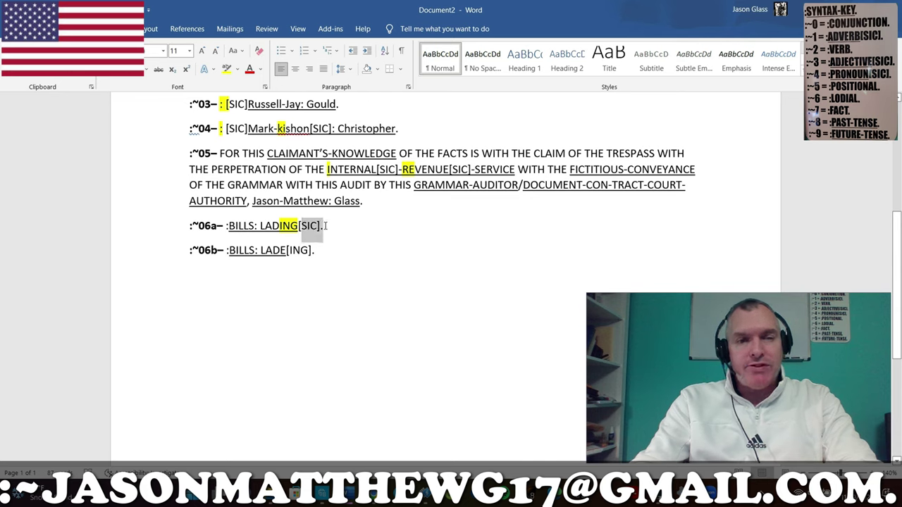
pyautogui.click(347, 260)
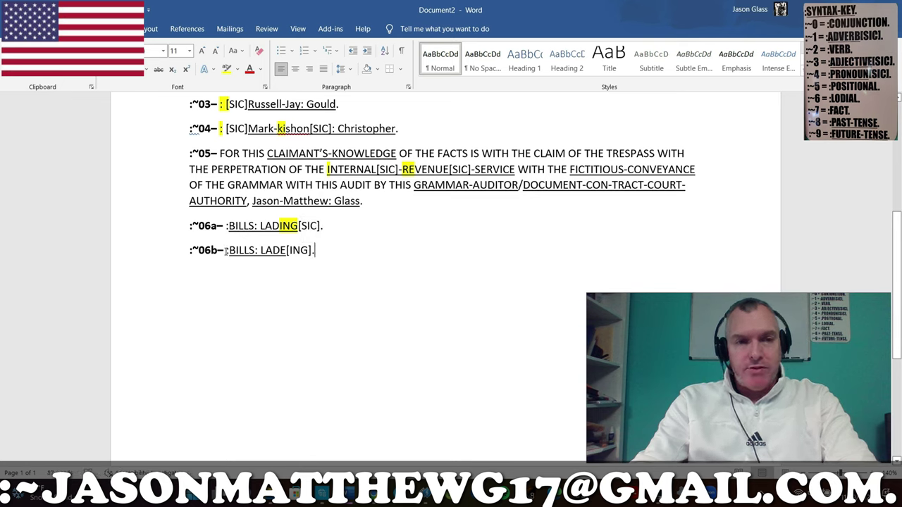
pyautogui.moveTo(225, 252); pyautogui.dragTo(309, 252)
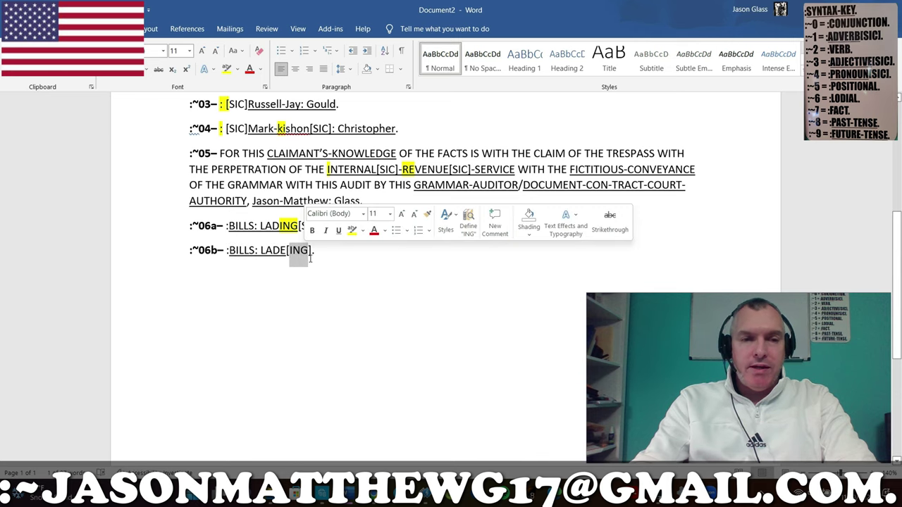
pyautogui.click(310, 258)
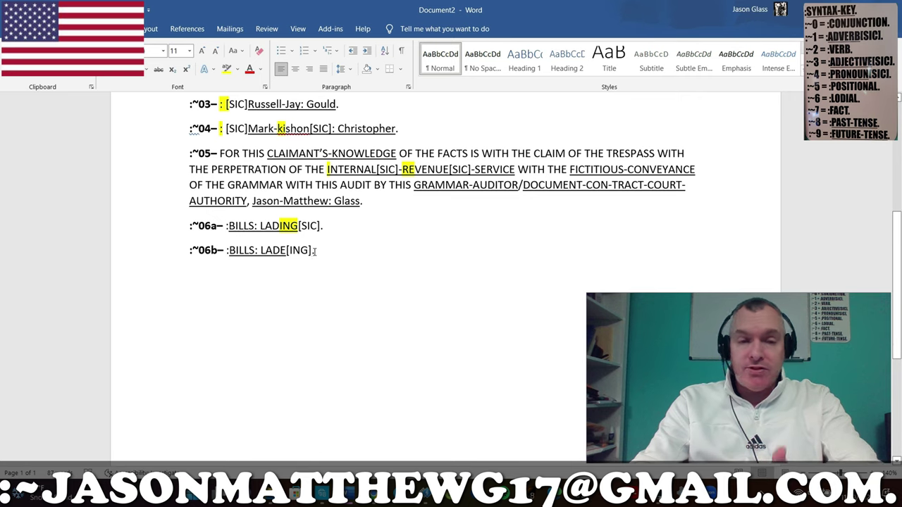
pyautogui.moveTo(314, 252); pyautogui.dragTo(201, 233)
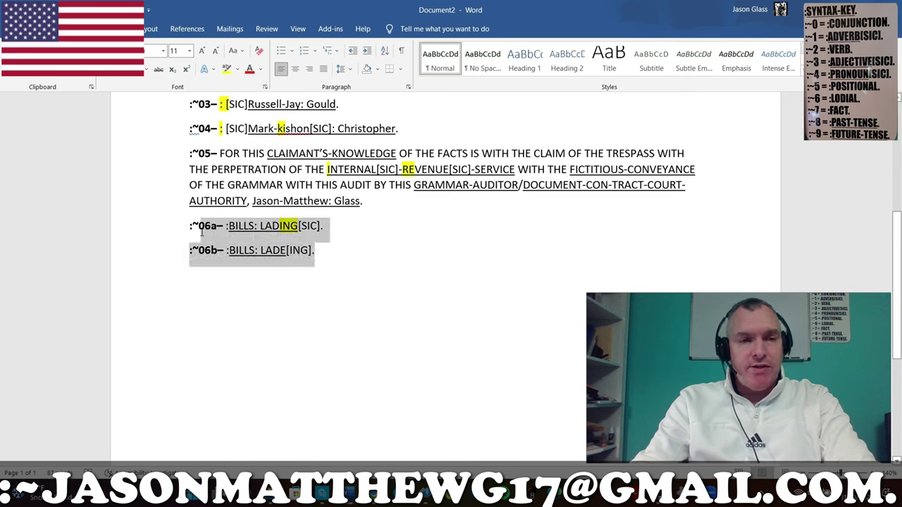
pyautogui.click(283, 295)
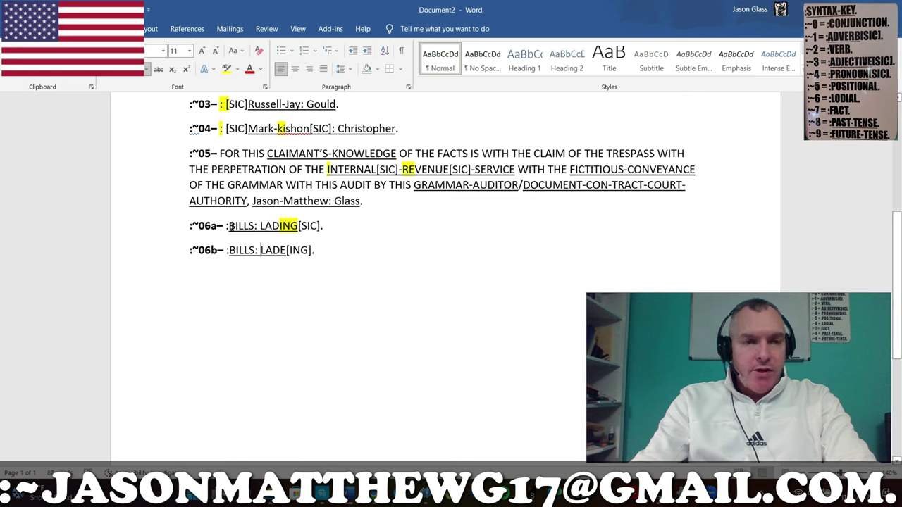
# Delete the closing period of line 06a after reviewing its BILLS: LADING text
pyautogui.moveTo(226, 226); pyautogui.dragTo(264, 226)
pyautogui.click(227, 224)
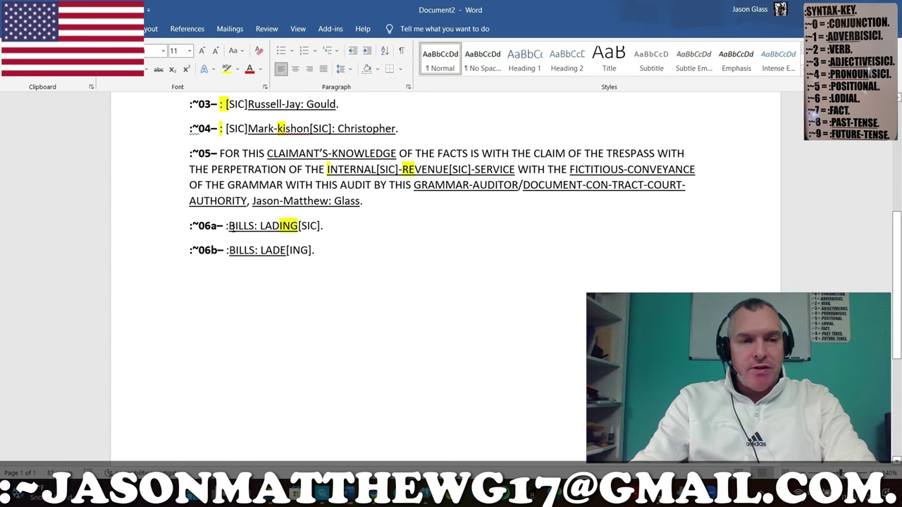
pyautogui.moveTo(230, 225); pyautogui.dragTo(277, 226)
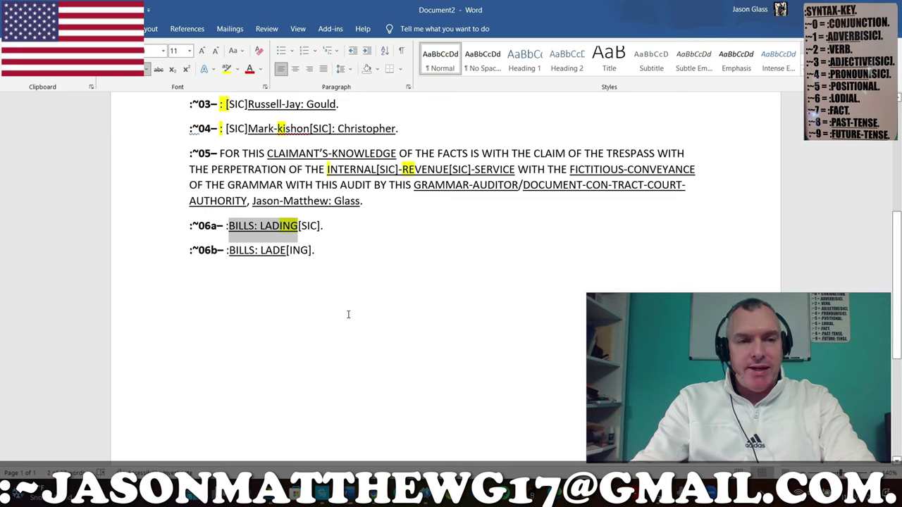
pyautogui.click(226, 225)
pyautogui.moveTo(227, 226); pyautogui.dragTo(299, 225)
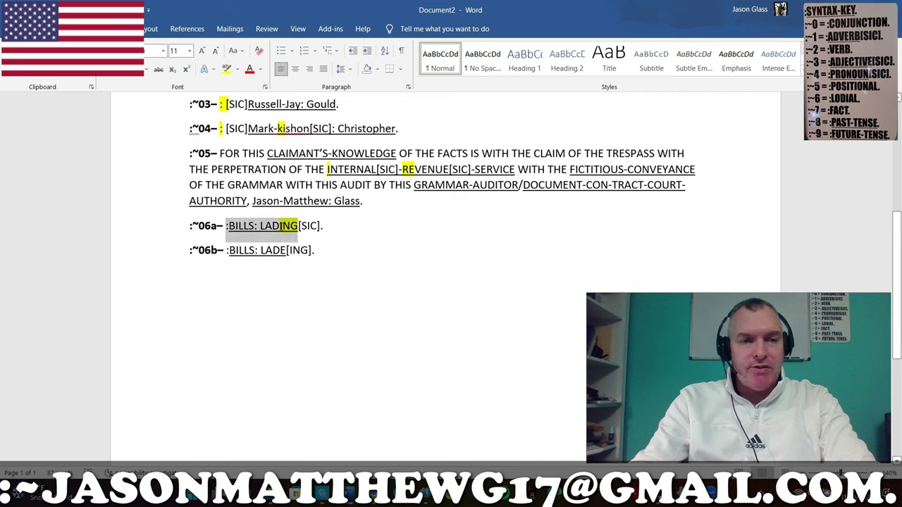
pyautogui.click(282, 231)
pyautogui.moveTo(231, 225); pyautogui.dragTo(282, 226)
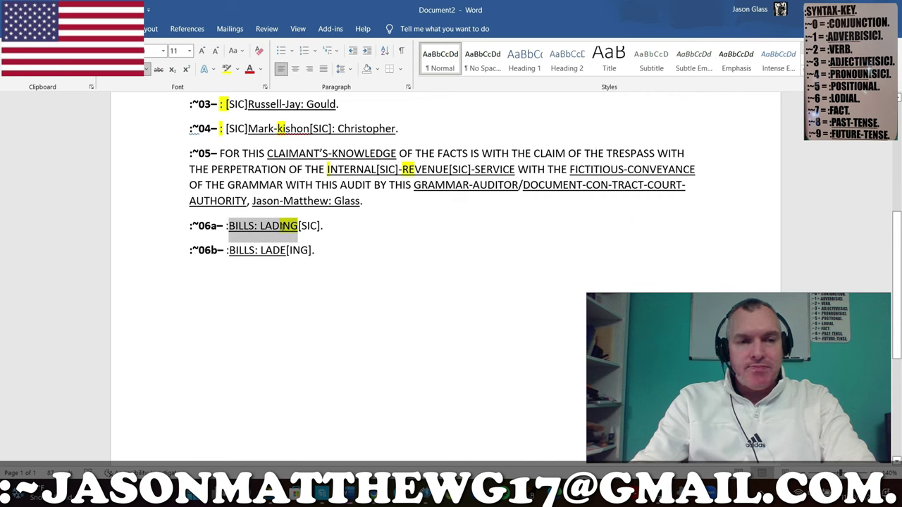
pyautogui.click(324, 232)
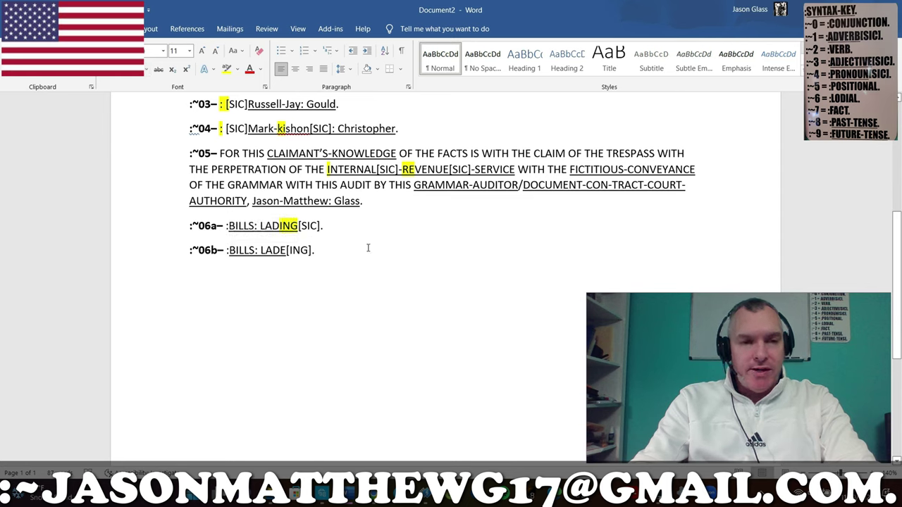
pyautogui.press('BackSpace')
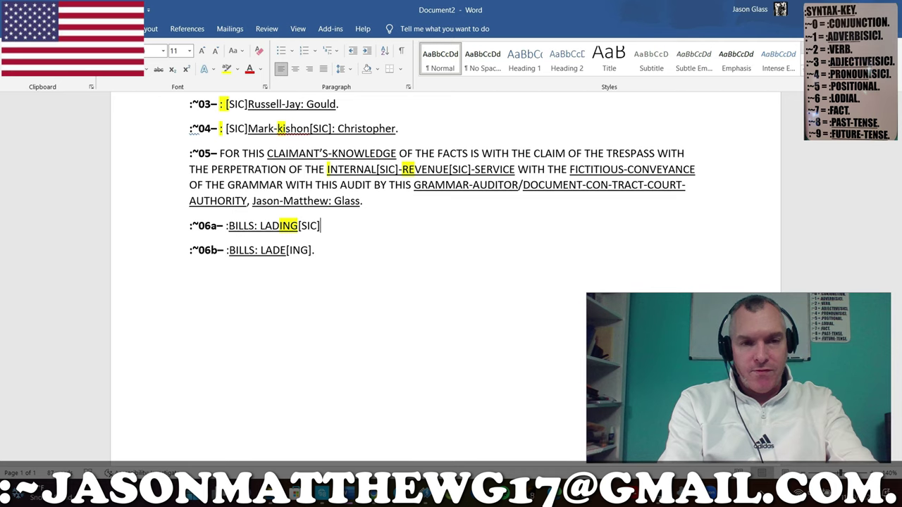
# Append 'OF THIS CON-TRACT' with CON-TRACT underlined, then 'ARE WITH THE [RE]CEPTION BY THIS CLAIMANT.'
pyautogui.write('OF THIS CO')
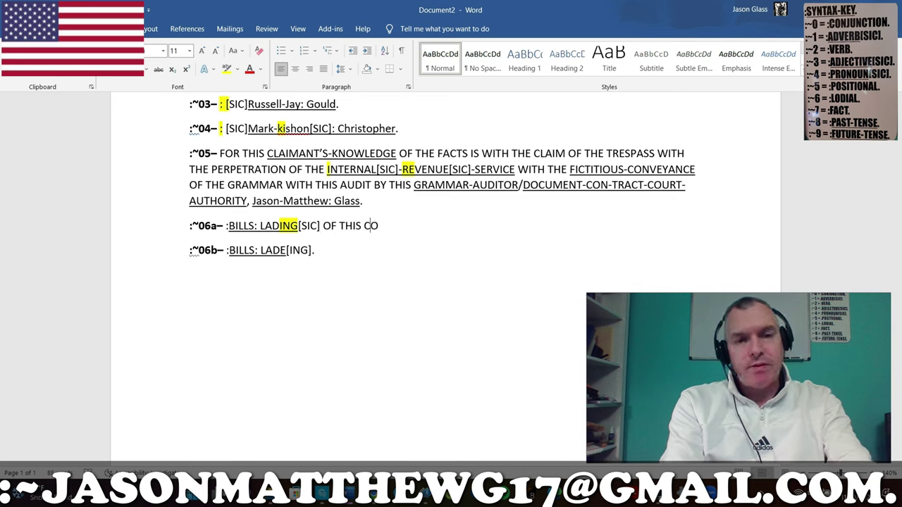
pyautogui.write('N-TRACT')
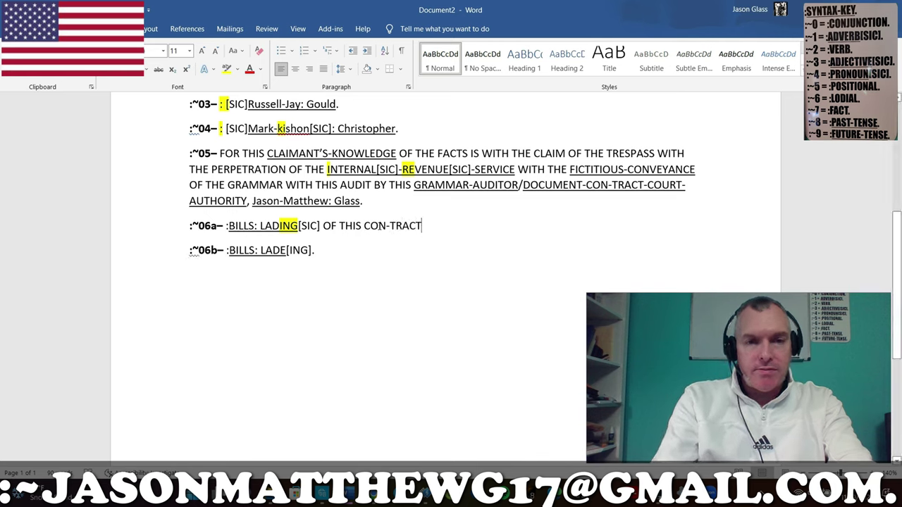
pyautogui.moveTo(364, 225); pyautogui.dragTo(403, 226)
pyautogui.click(431, 206)
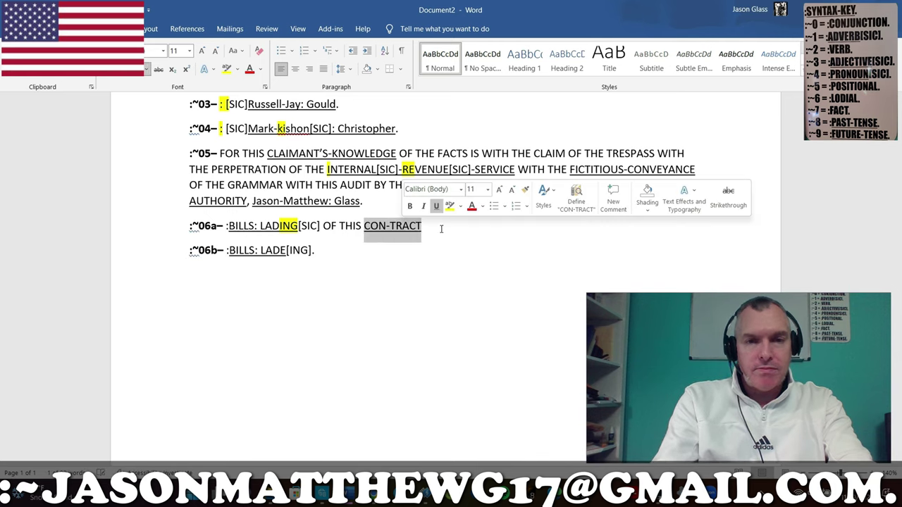
pyautogui.press('Right')
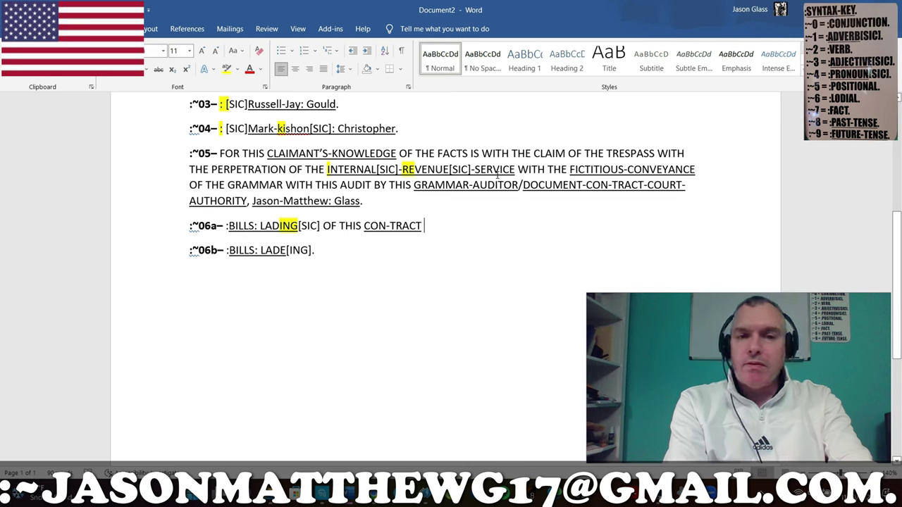
pyautogui.write('ARE WITH THE ')
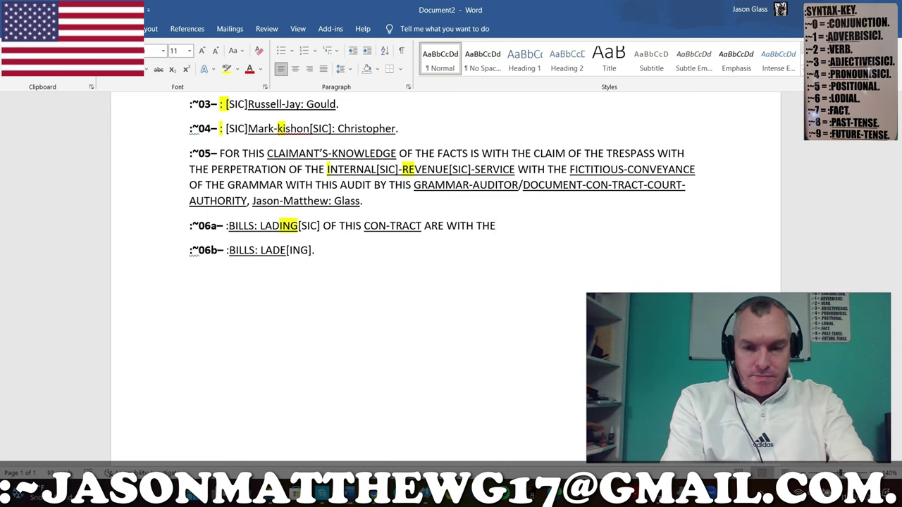
pyautogui.write('[RE')
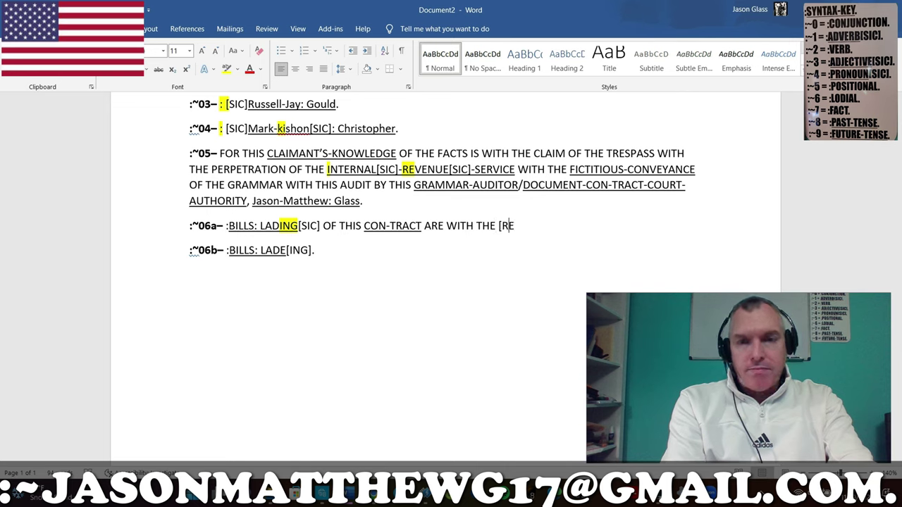
pyautogui.write(']CEPTION')
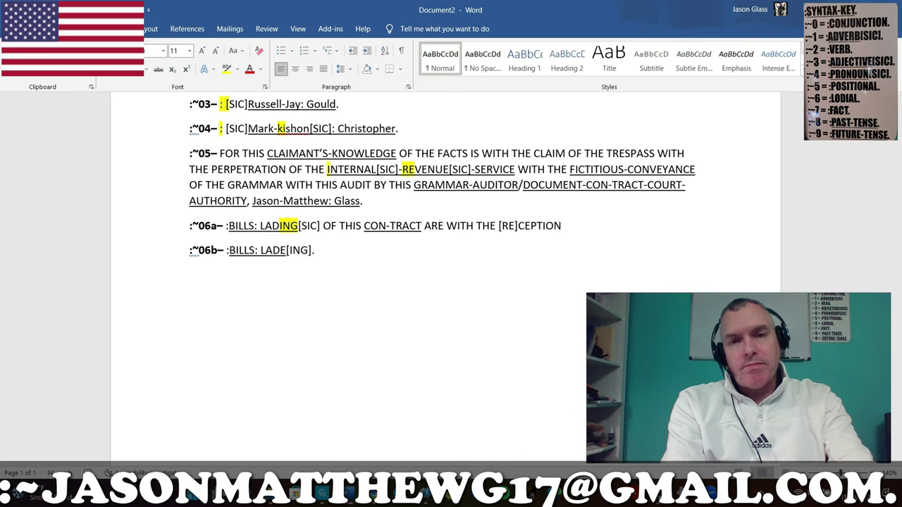
pyautogui.write(' BY THIS CLAIMANT.')
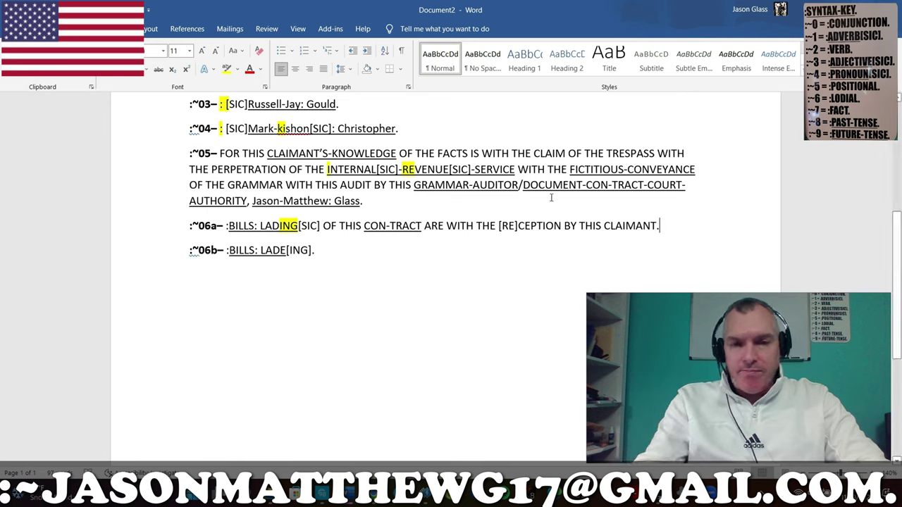
# Remove the brackets around RE and add [SIC] right after RECEPTION
pyautogui.click(518, 225)
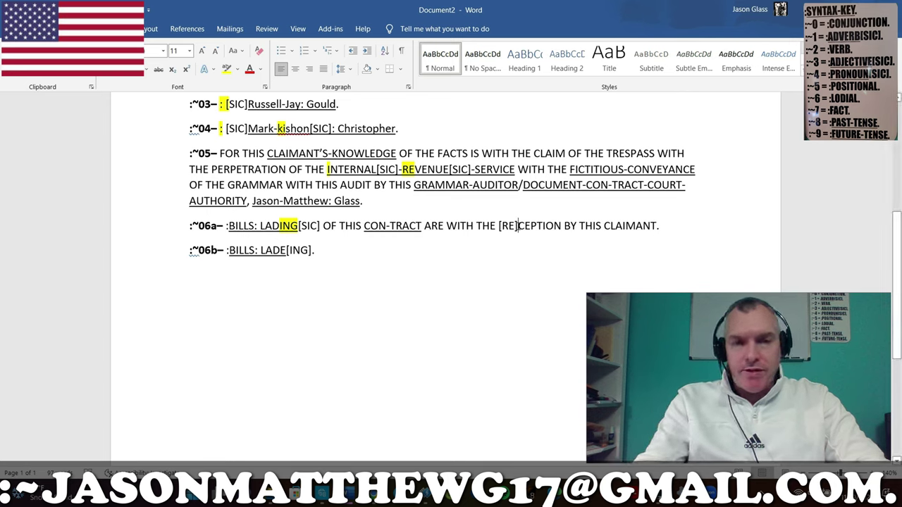
pyautogui.press('BackSpace')
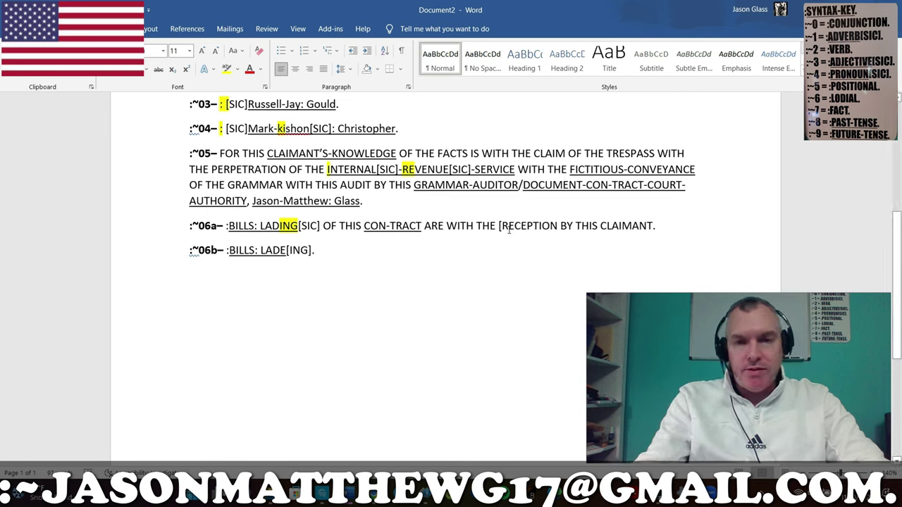
pyautogui.click(503, 226)
pyautogui.press('BackSpace')
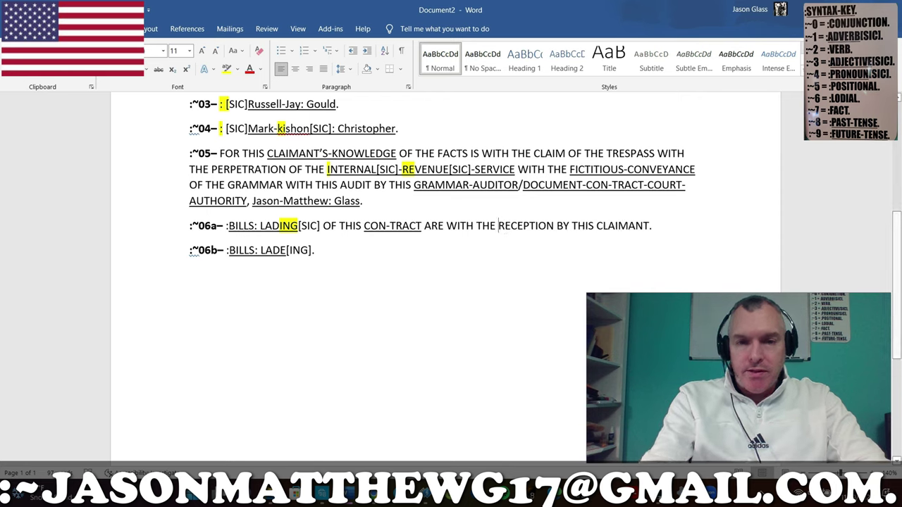
pyautogui.click(554, 226)
pyautogui.write('[S')
pyautogui.write('IC]')
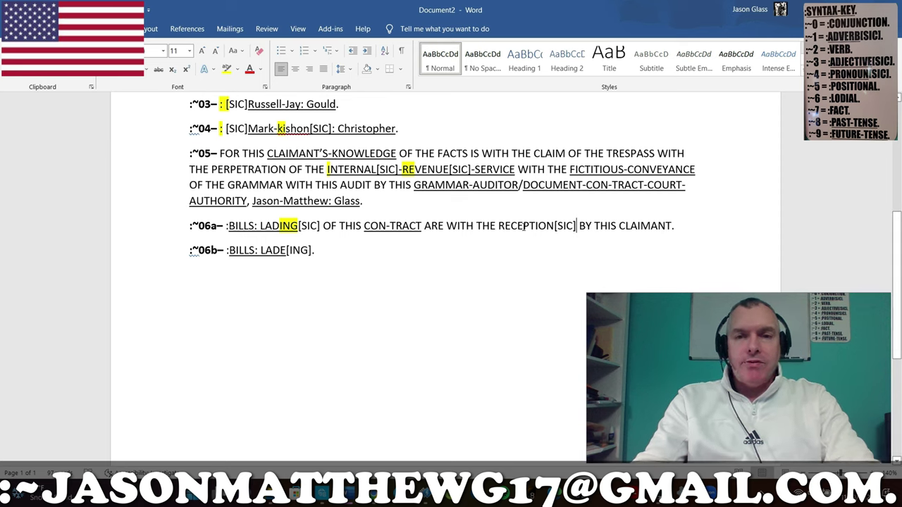
# Underline the word RECEPTION on line 06a
pyautogui.moveTo(509, 225); pyautogui.dragTo(554, 226)
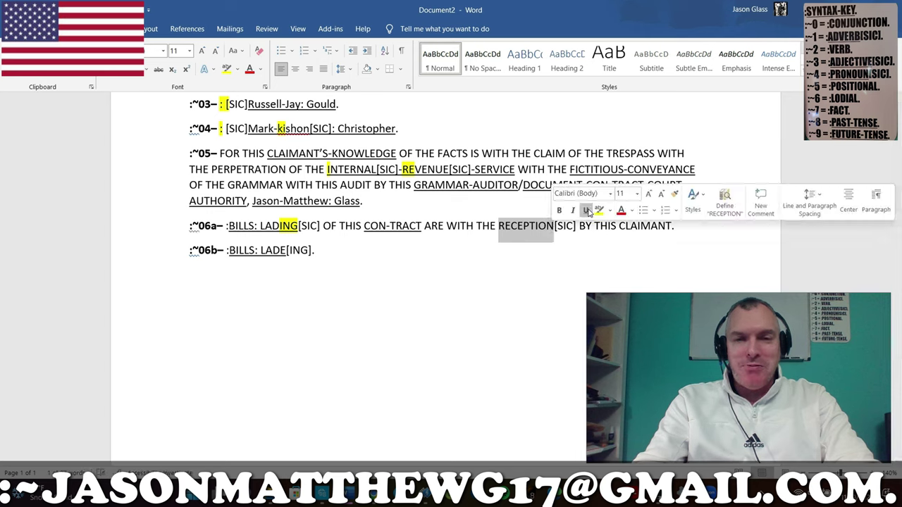
pyautogui.click(587, 211)
pyautogui.click(503, 238)
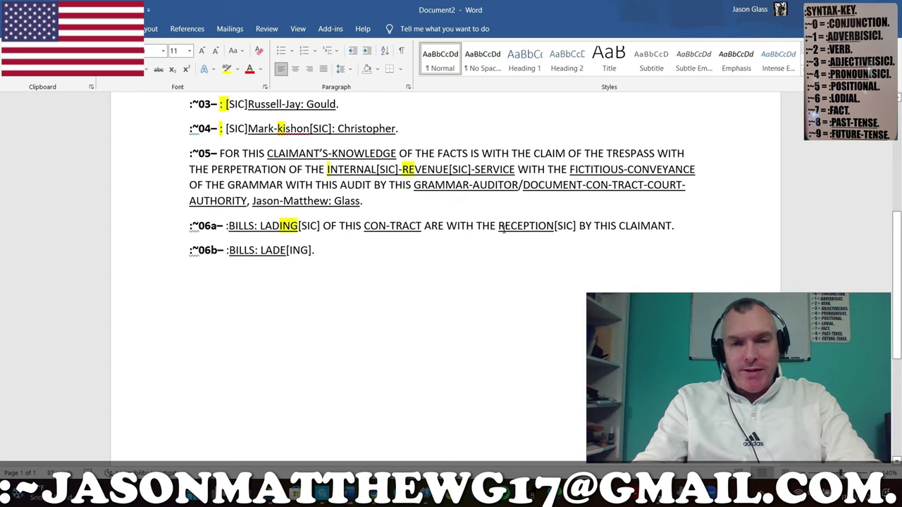
pyautogui.moveTo(498, 225); pyautogui.dragTo(554, 225)
pyautogui.click(553, 226)
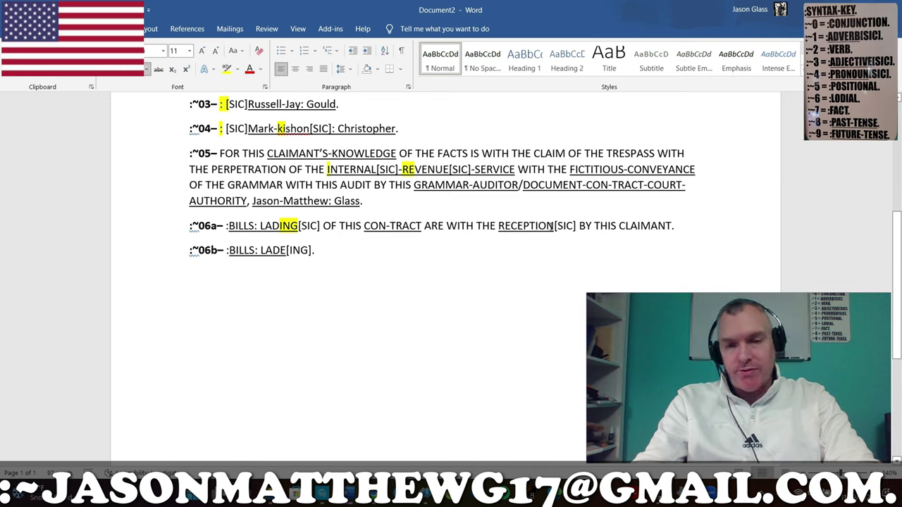
# Highlight the RE at the start of RECEPTION yellow
pyautogui.scroll(3, 521, 244)
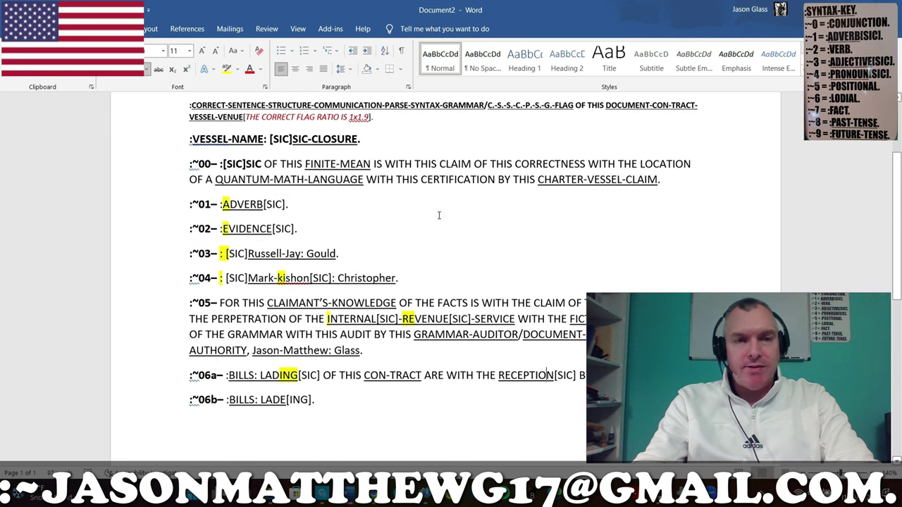
pyautogui.scroll(-2, 529, 262)
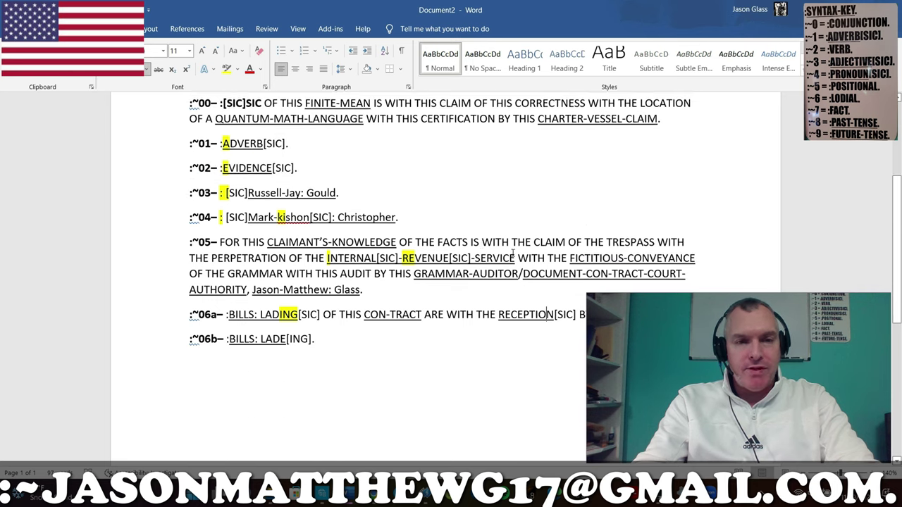
pyautogui.scroll(-2, 422, 227)
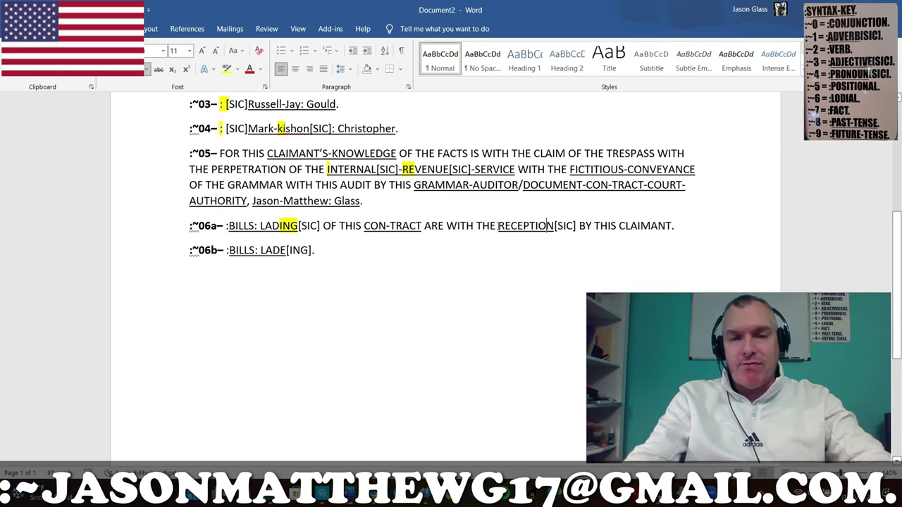
pyautogui.moveTo(498, 226); pyautogui.dragTo(511, 226)
pyautogui.click(549, 204)
pyautogui.click(564, 269)
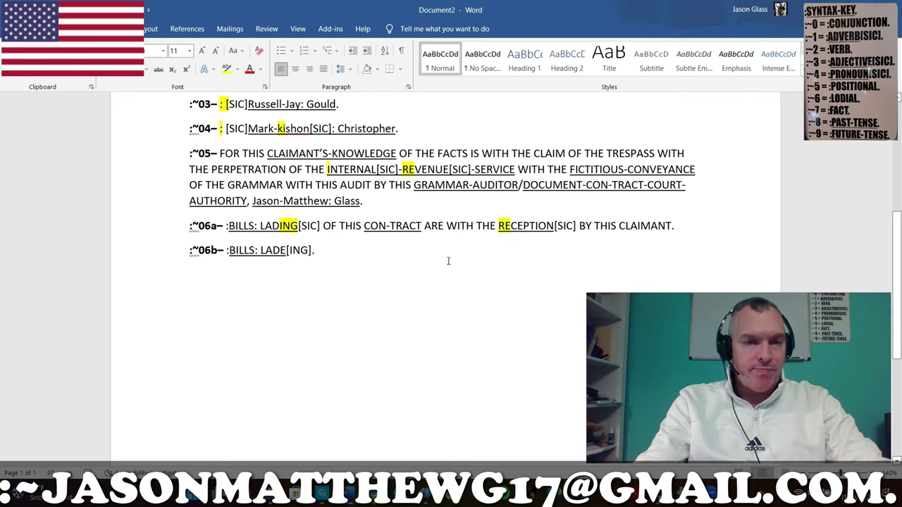
# Delete the hyphen so CON-TRACT reads CONTRACT
pyautogui.click(394, 225)
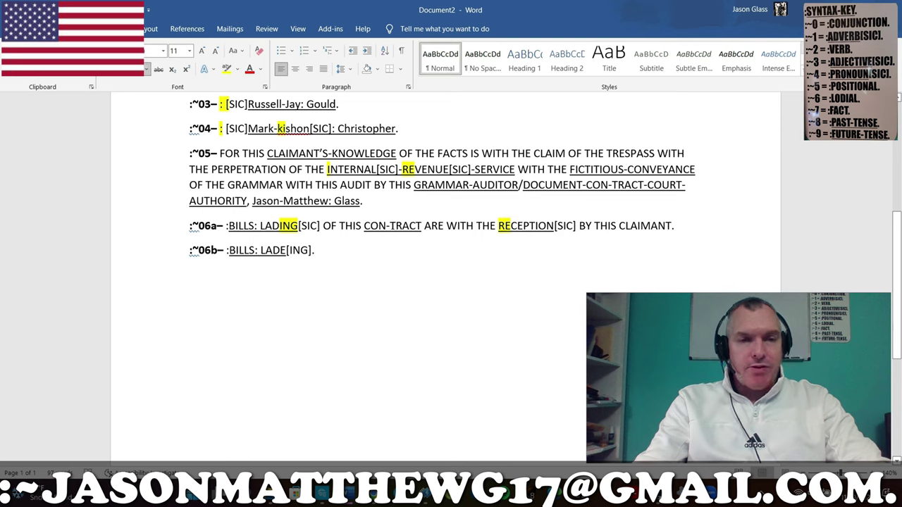
pyautogui.press('BackSpace')
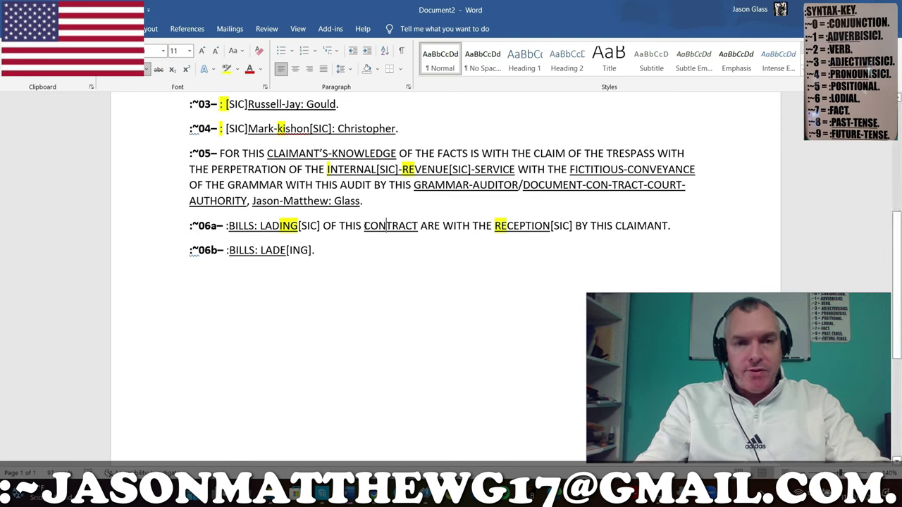
pyautogui.moveTo(364, 226); pyautogui.dragTo(405, 226)
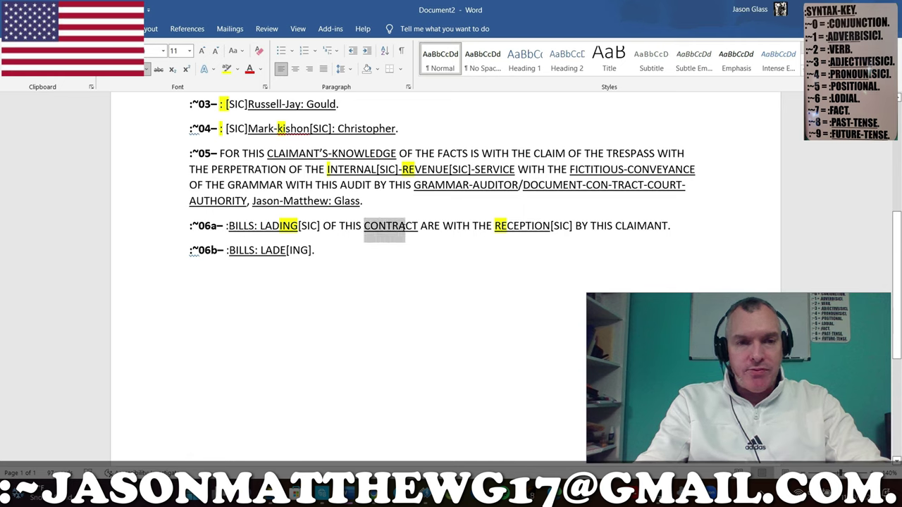
# Highlight CONTRA in yellow on line 06a and type 'LADING[SIC]'
pyautogui.click(449, 209)
pyautogui.click(422, 234)
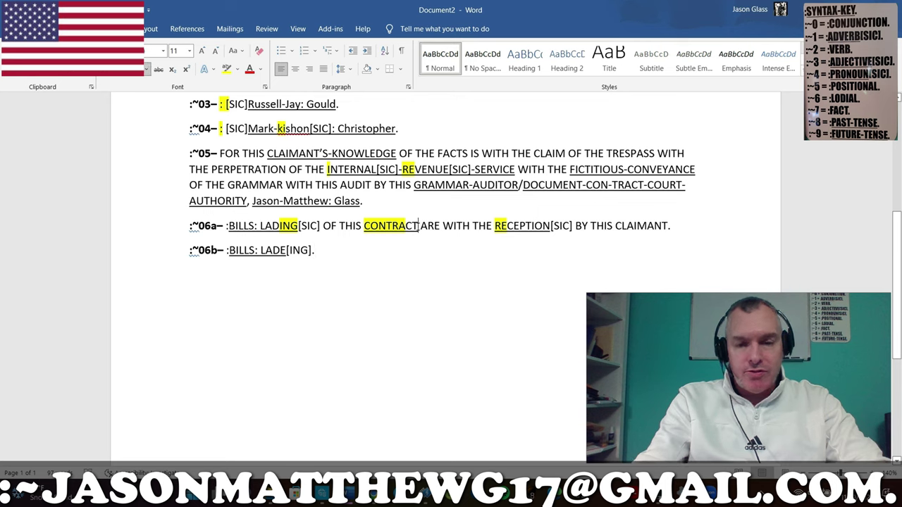
pyautogui.write('LADING[SI')
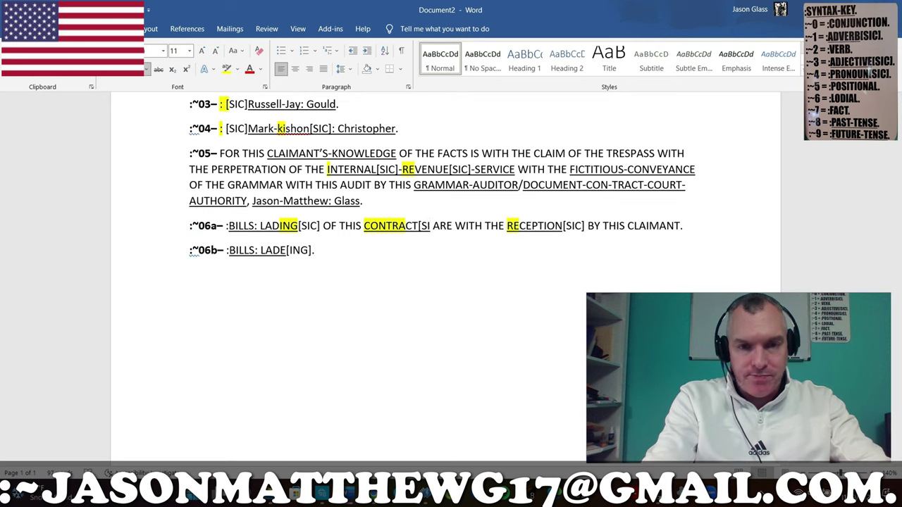
pyautogui.write('C]')
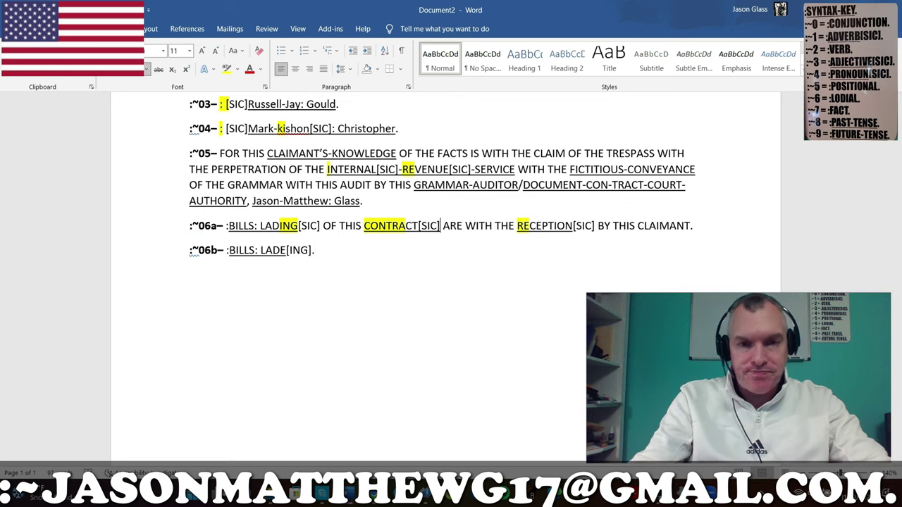
# Delete the [SIC] after CONTRACT and reinsert the hyphen so it reads CON-TRACT
pyautogui.moveTo(442, 225); pyautogui.dragTo(418, 227)
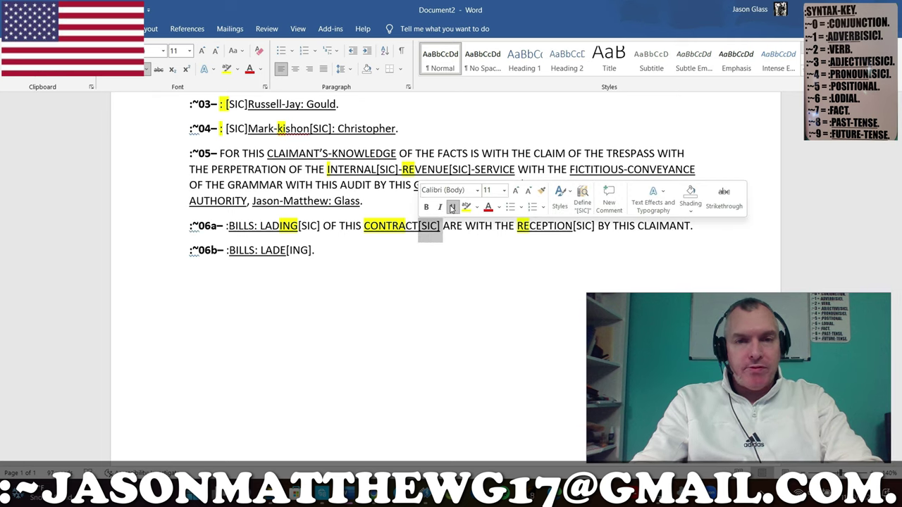
pyautogui.click(446, 246)
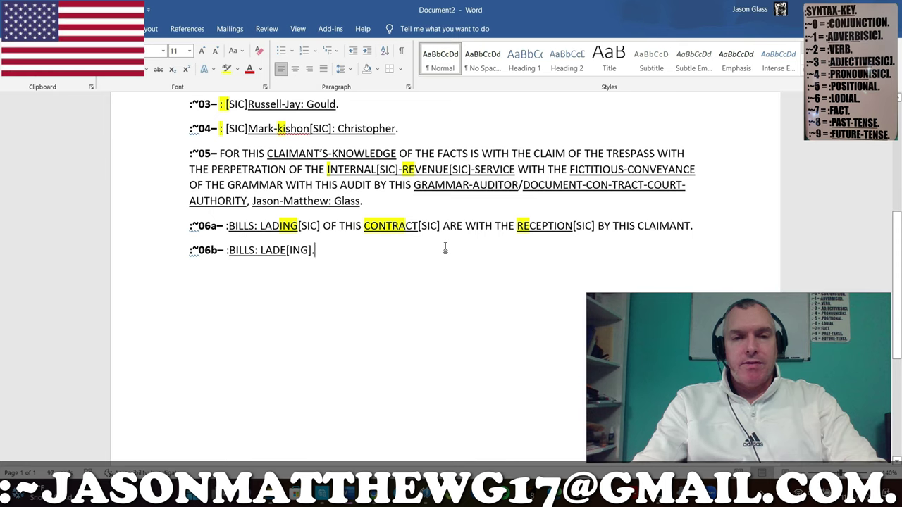
pyautogui.doubleClick(429, 225)
pyautogui.press('Delete')
pyautogui.moveTo(364, 226); pyautogui.dragTo(406, 225)
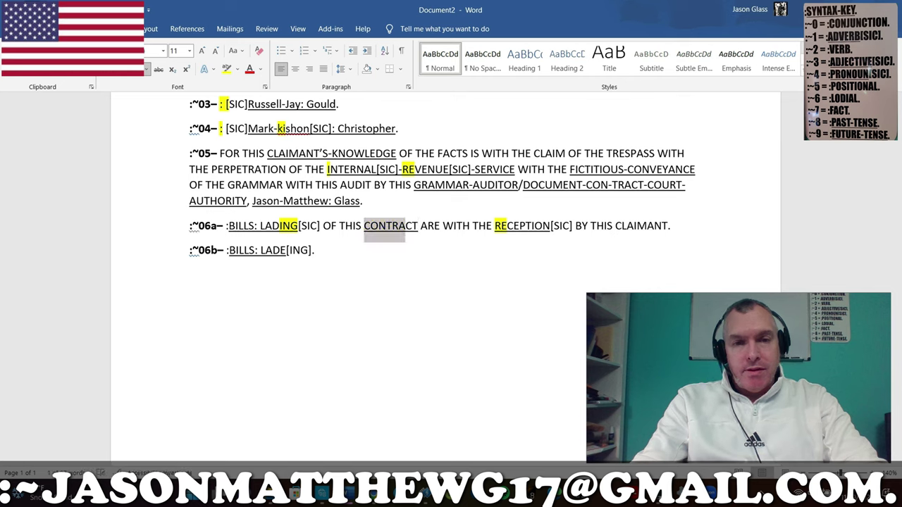
pyautogui.click(389, 225)
pyautogui.write('-')
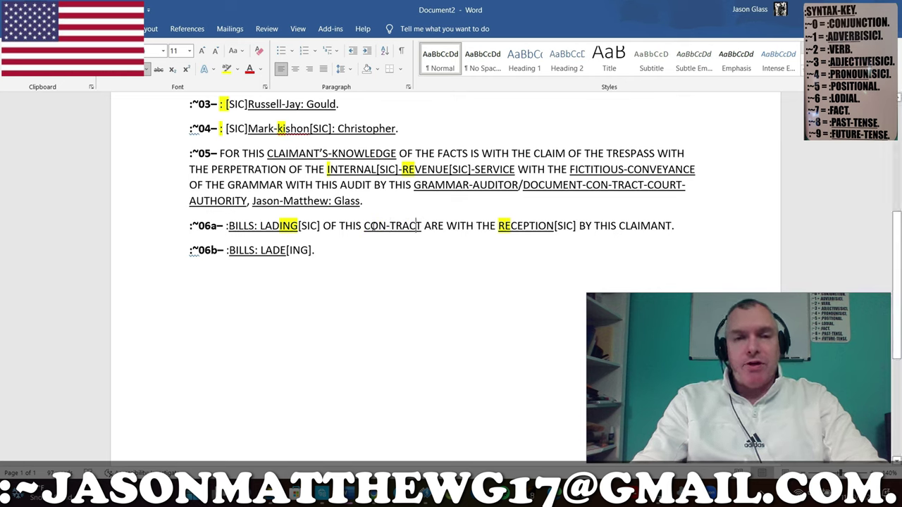
pyautogui.moveTo(365, 226); pyautogui.dragTo(425, 226)
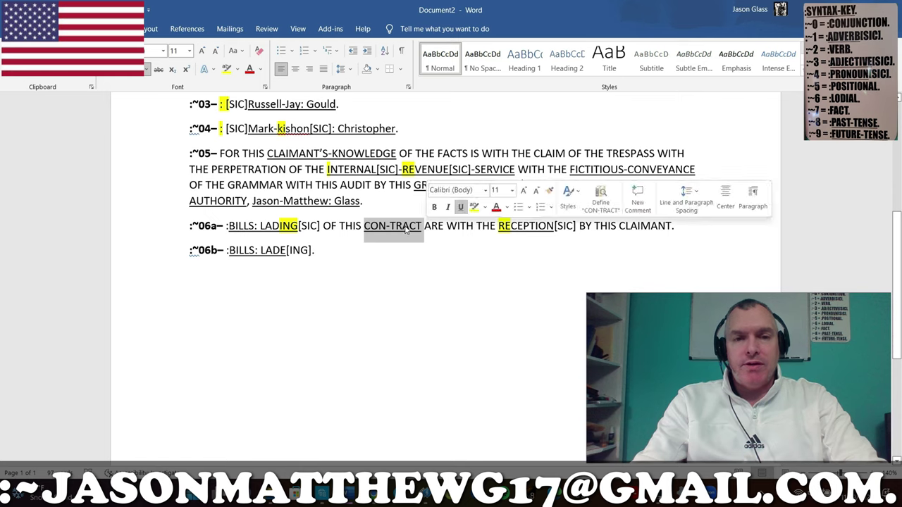
pyautogui.click(402, 225)
pyautogui.moveTo(365, 226); pyautogui.dragTo(422, 228)
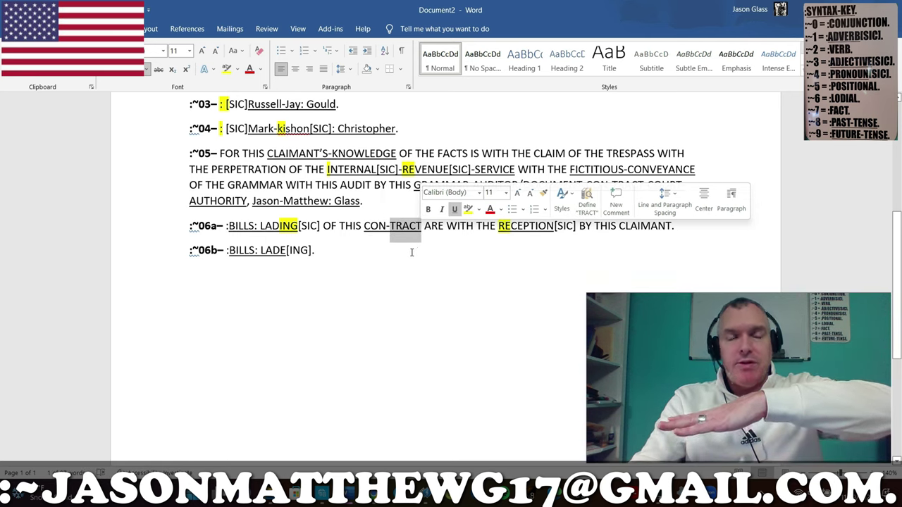
pyautogui.click(411, 250)
pyautogui.moveTo(364, 227); pyautogui.dragTo(423, 228)
pyautogui.click(399, 243)
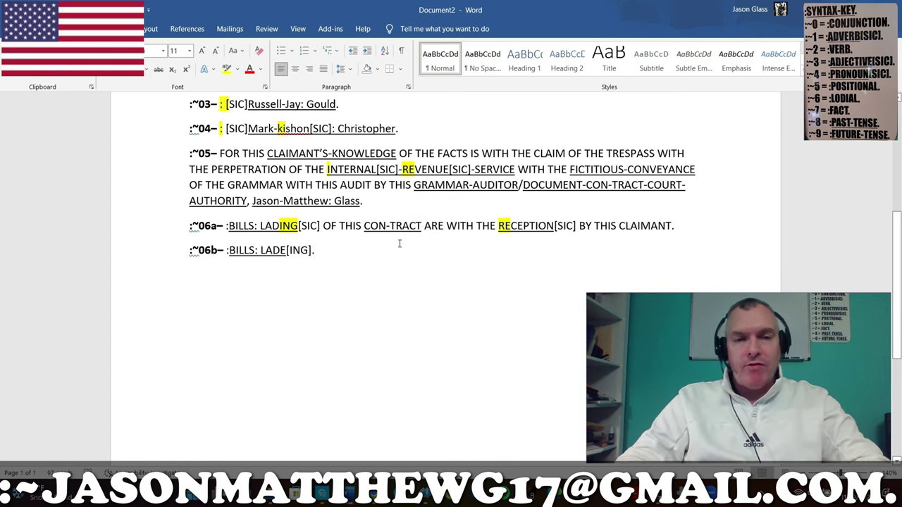